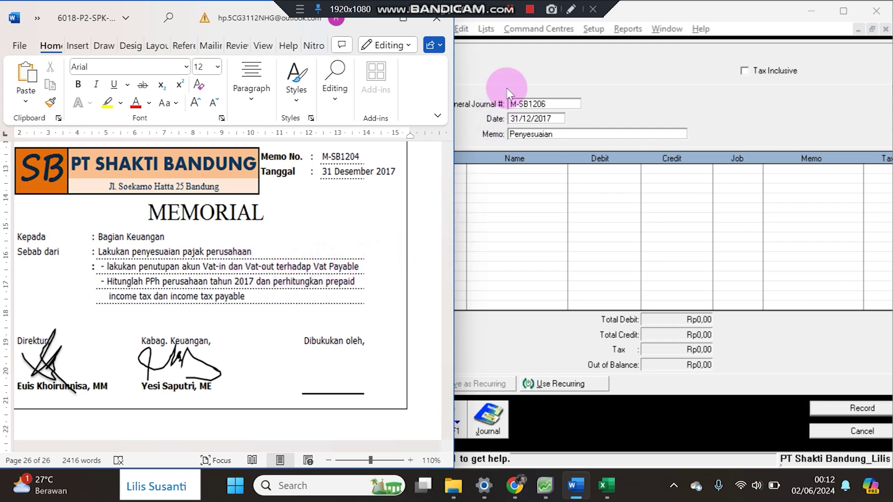
- Switch to MYOB, open the accounts list and look up the balance of 1-1410 Value Added Tax - In (VAT In)
click(514, 58)
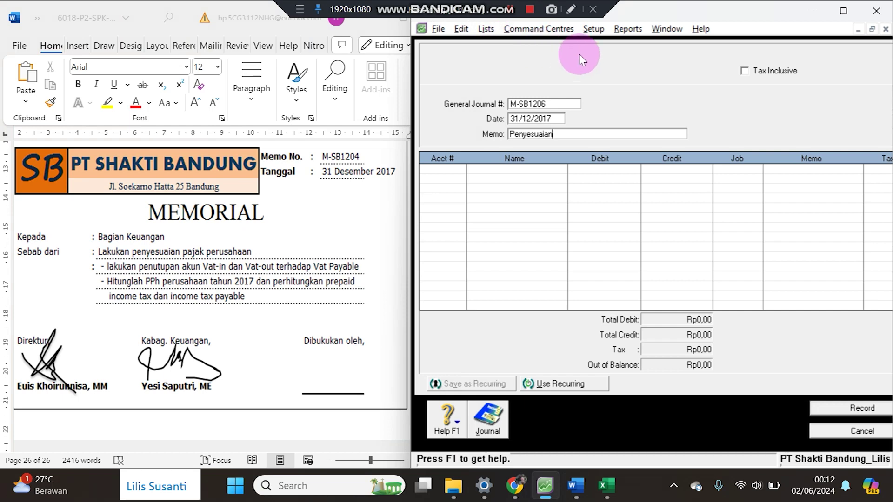
click(569, 28)
mouse_move(589, 45)
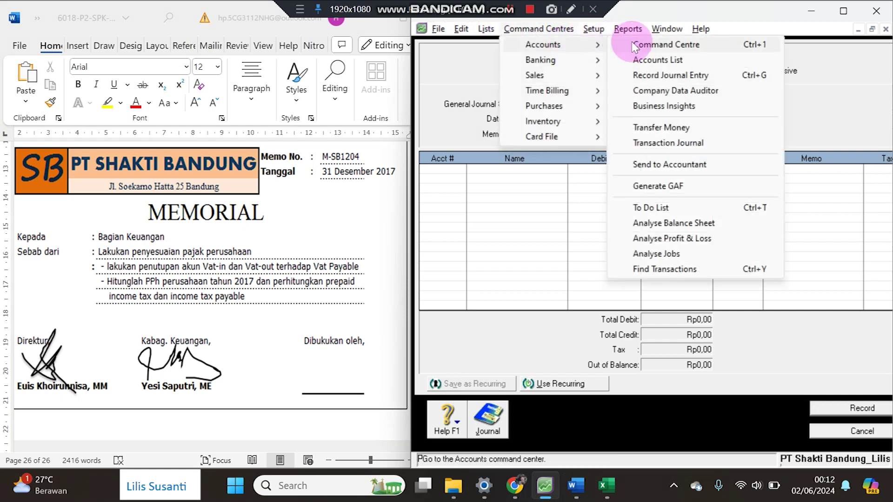
click(651, 60)
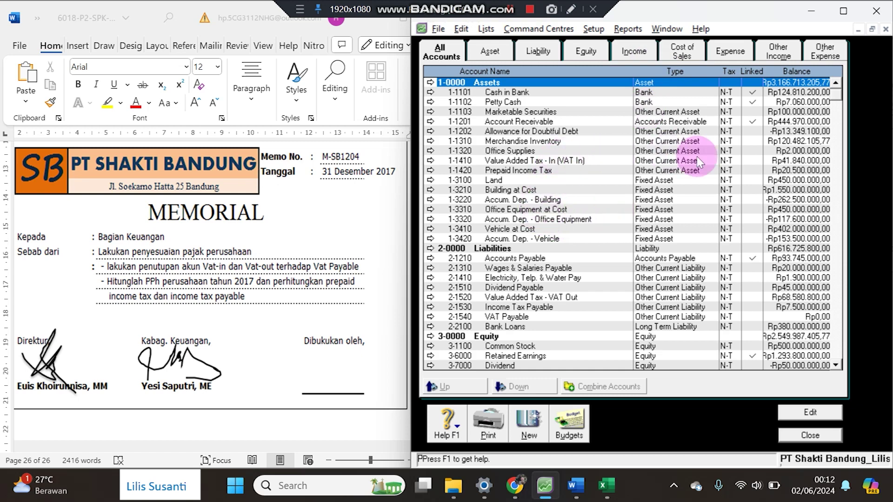
click(780, 160)
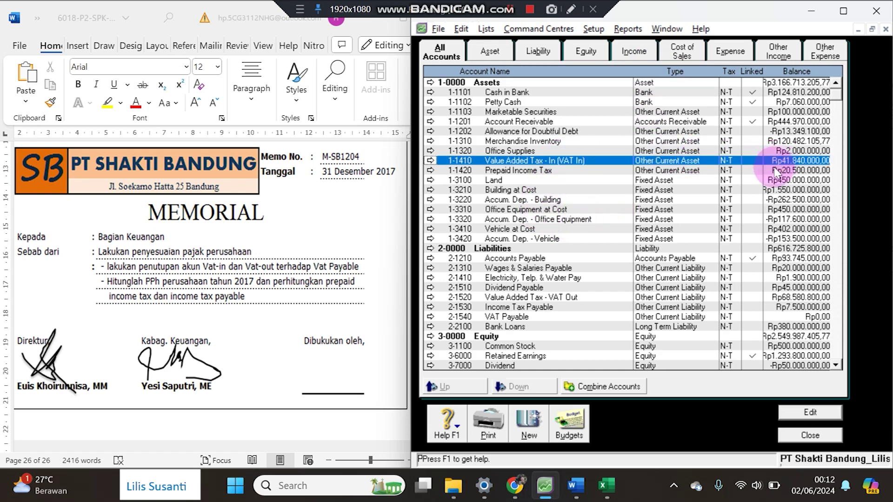
- Switch to the blank Excel workbook and resize its window so that the MYOB account balances stay in view
click(606, 485)
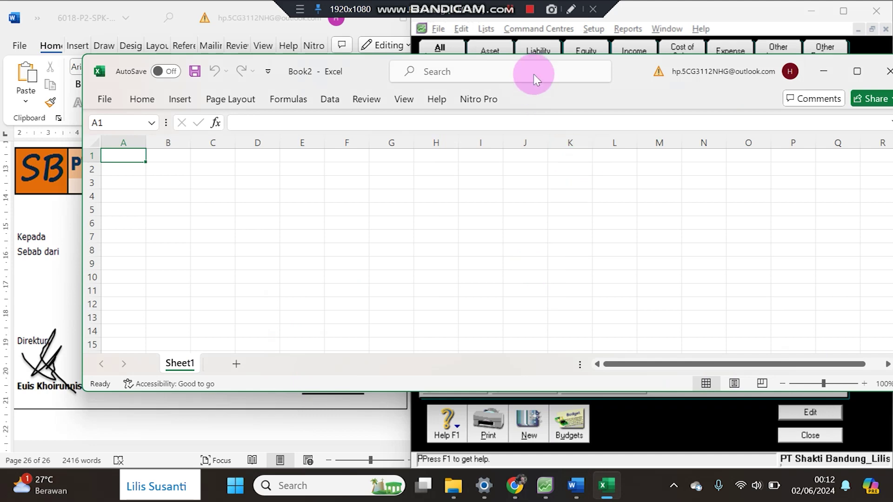
drag(633, 76, 534, 112)
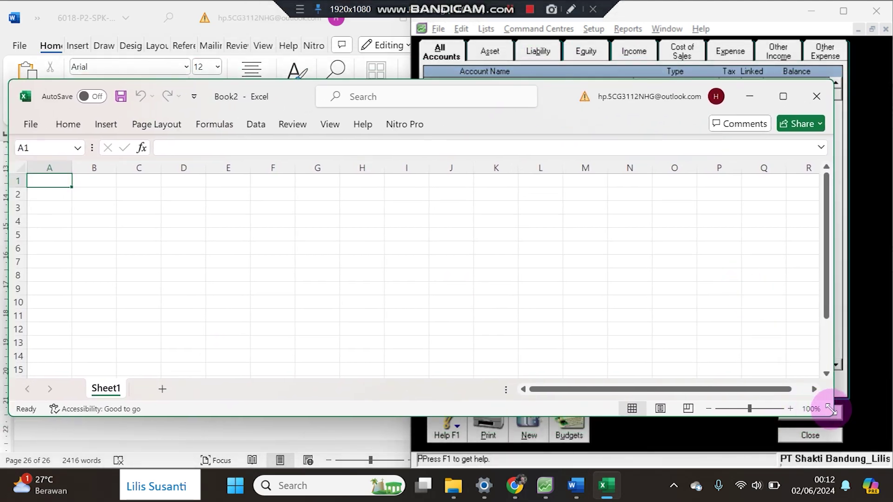
drag(831, 410, 433, 471)
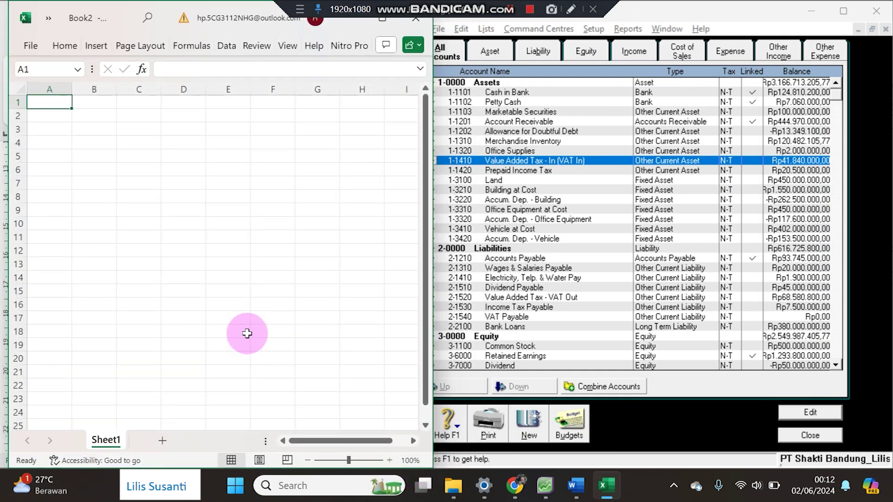
- Enter the label VAT IN in cell A1 and the amount 41840000 in B1
text(VAT IN)
key(Tab)
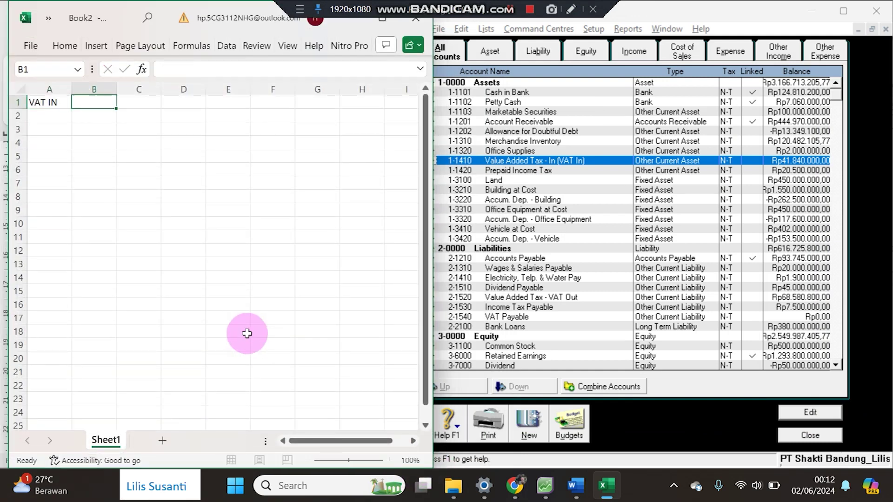
text(41840000)
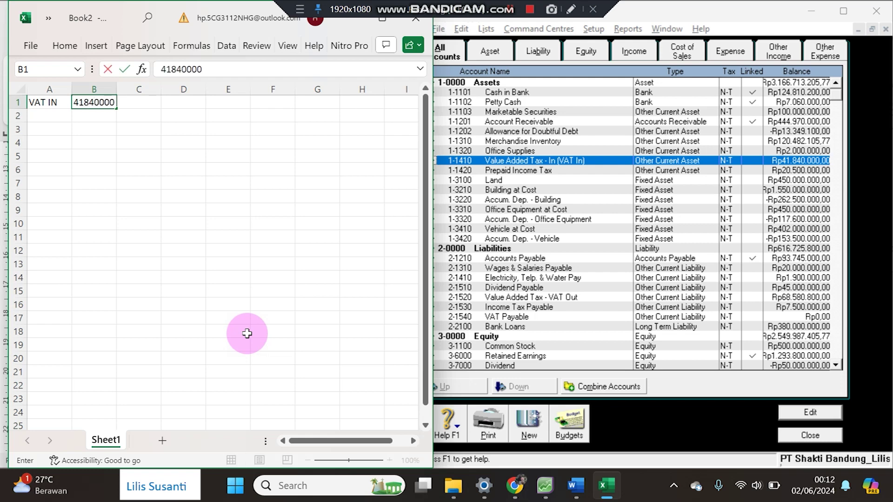
key(Return)
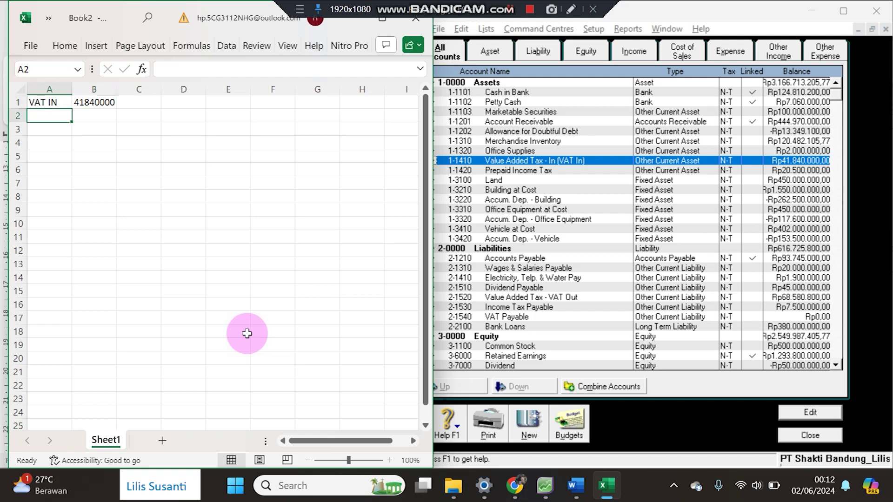
- Look up the VAT Out balance in MYOB, and enter VAT OUT in cell A2 and 68580800 in B2 of the Excel sheet
text(VAT OU)
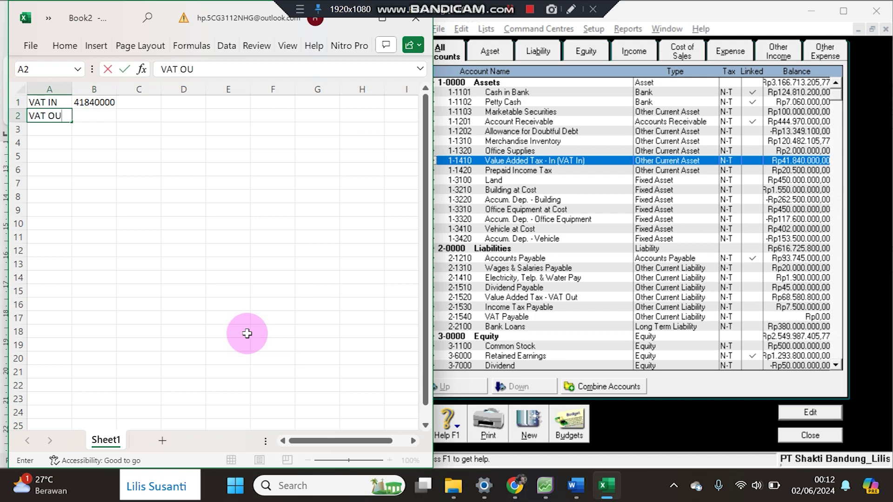
text(T)
key(Tab)
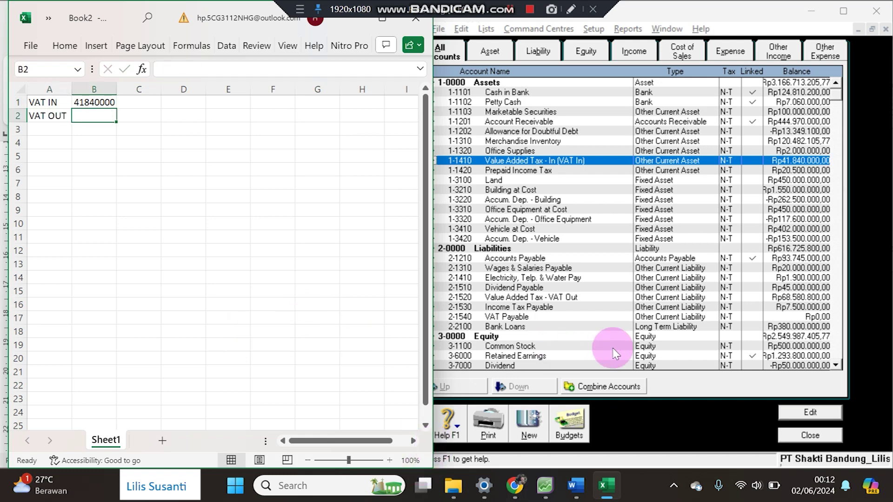
click(779, 300)
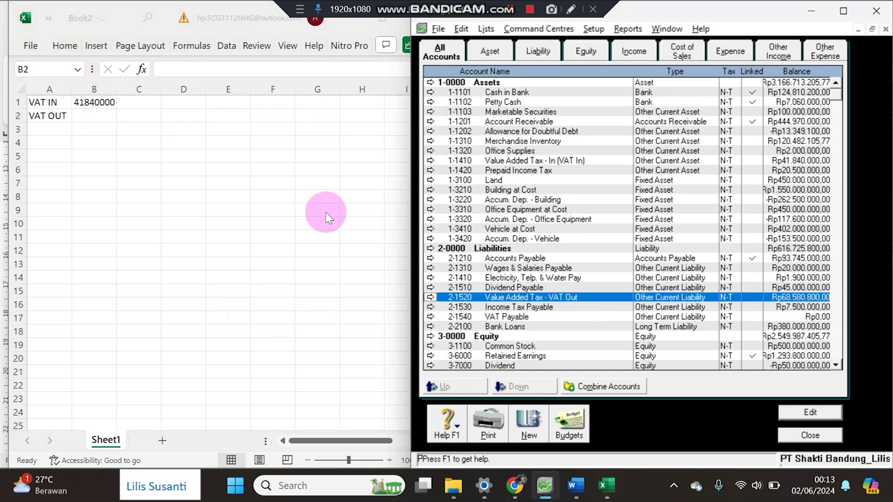
click(99, 116)
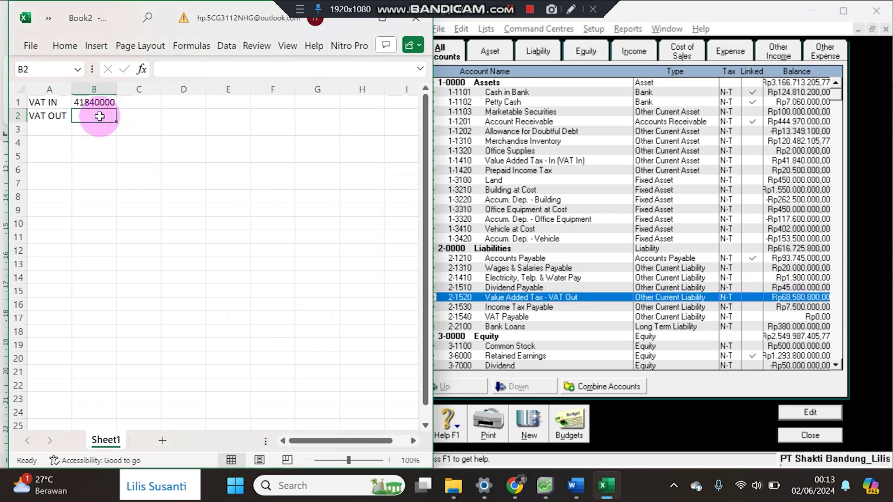
text(68580800)
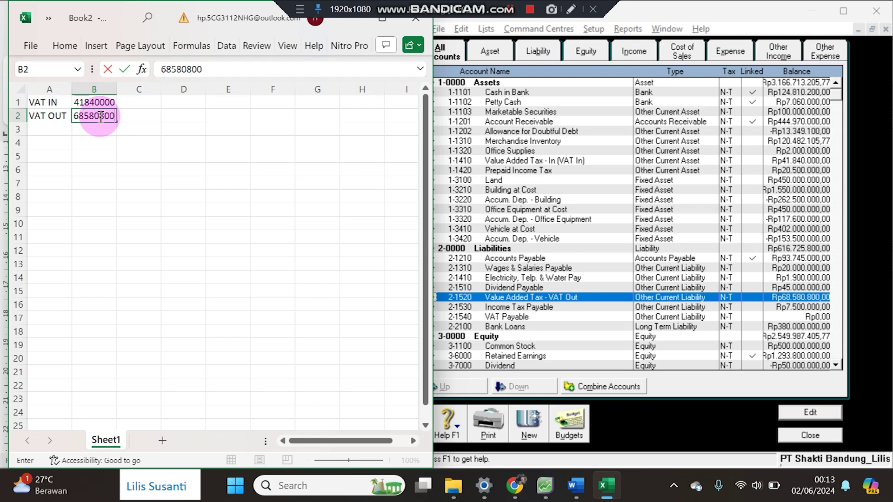
key(Return)
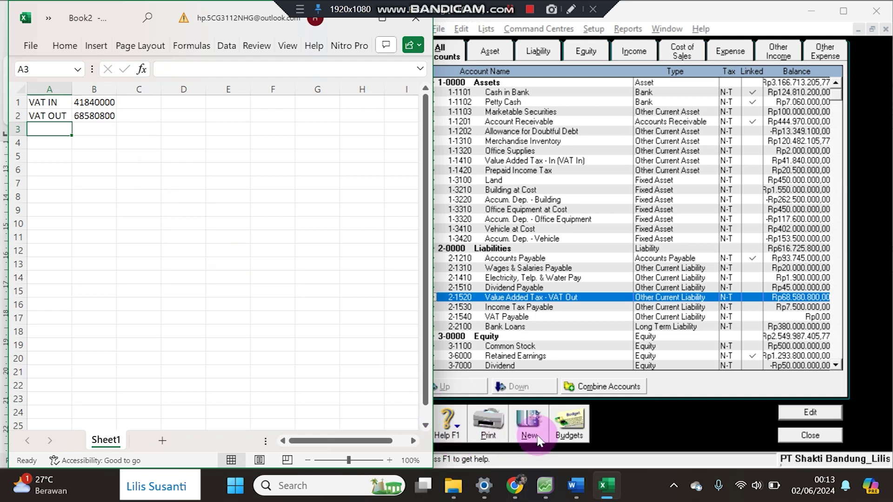
- Close the MYOB accounts list and choose account 2-1520 Value Added Tax - VAT Out for the first journal line
click(660, 429)
click(802, 435)
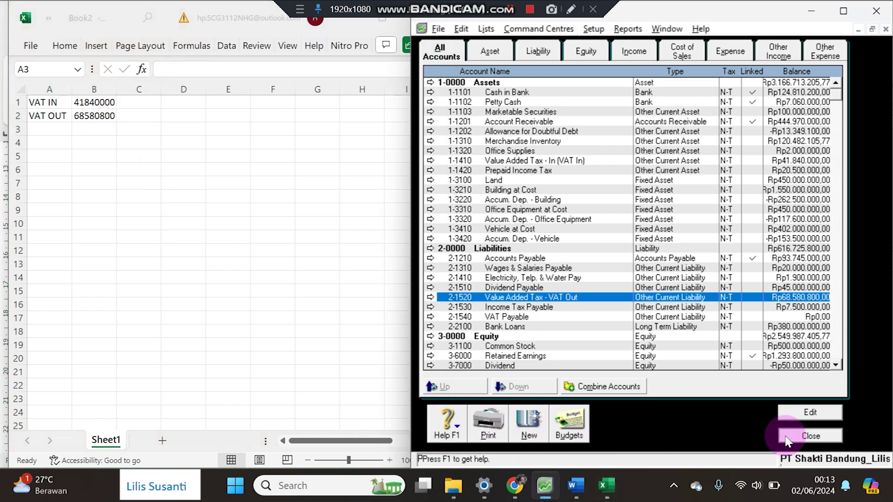
click(449, 170)
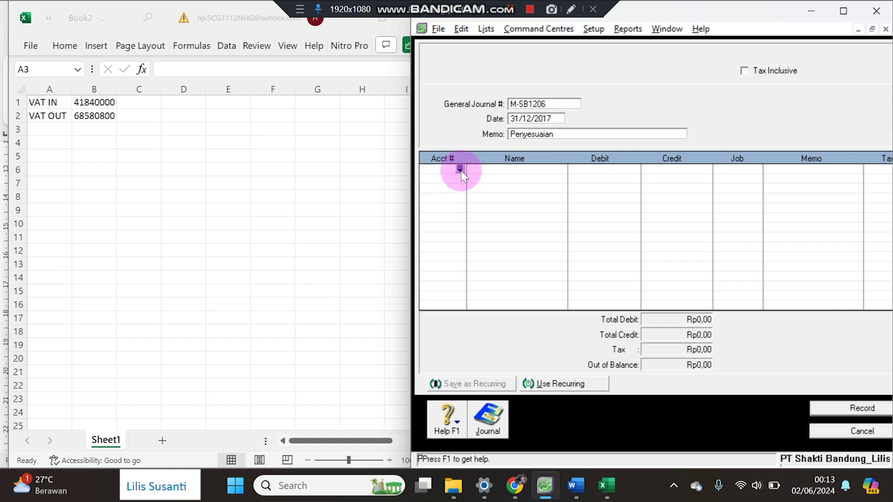
click(459, 169)
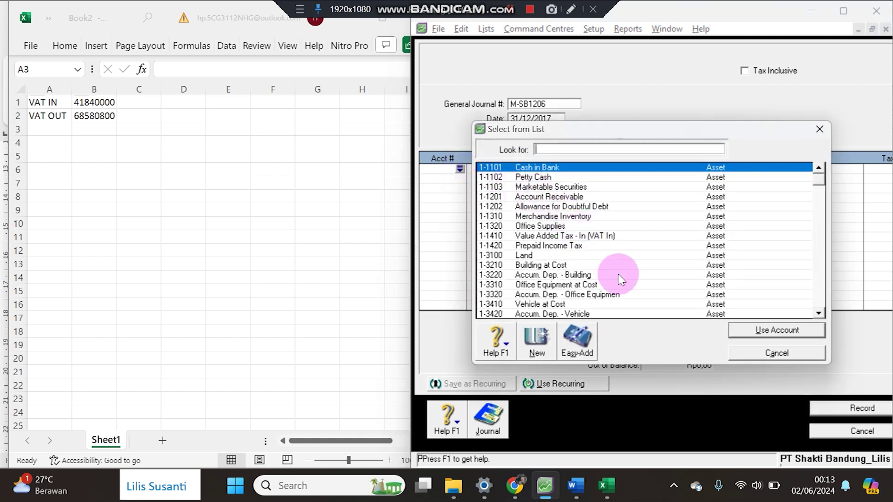
click(817, 262)
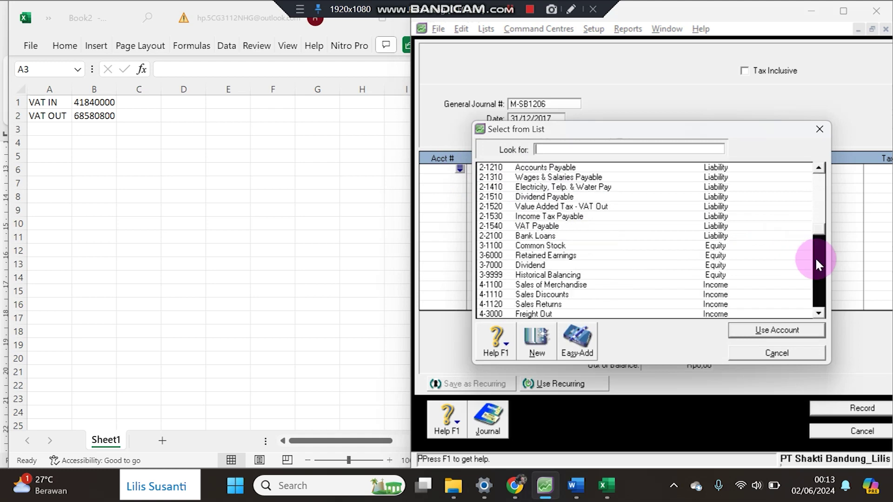
double_click(606, 206)
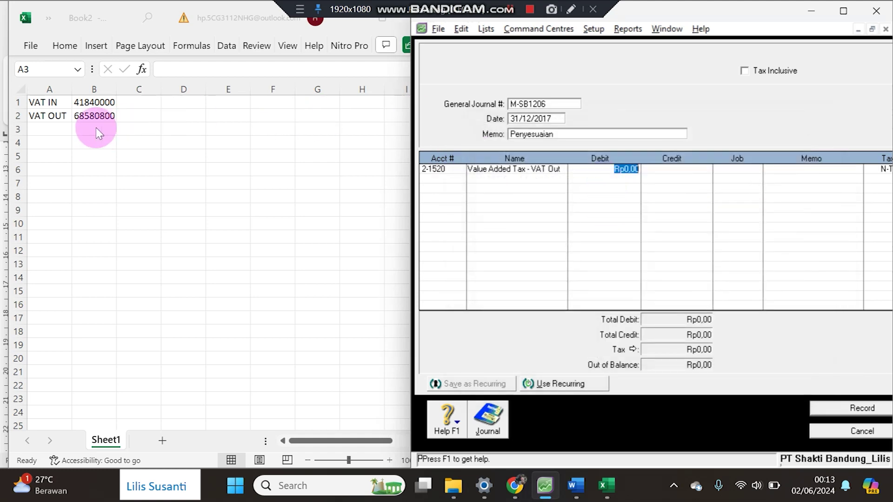
- Set the debit of the VAT Out journal line to Rp68.580.800
click(92, 119)
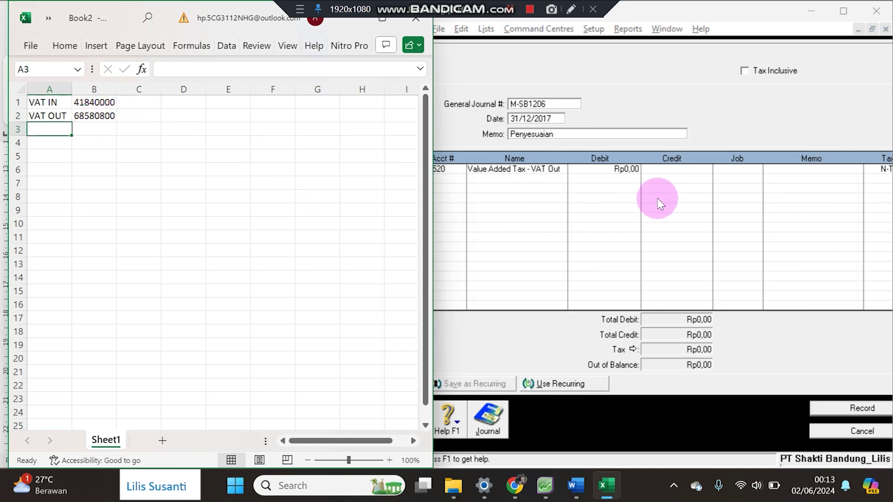
click(622, 170)
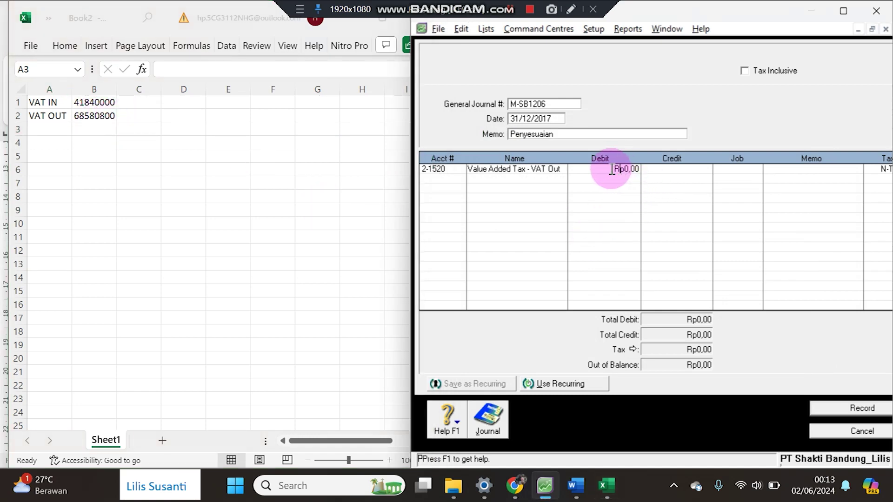
drag(614, 170, 654, 171)
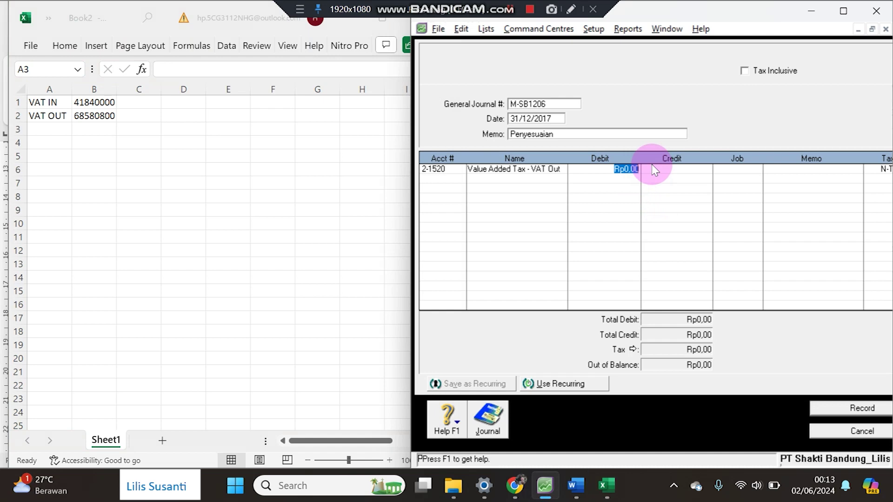
text(685808)
key(Return)
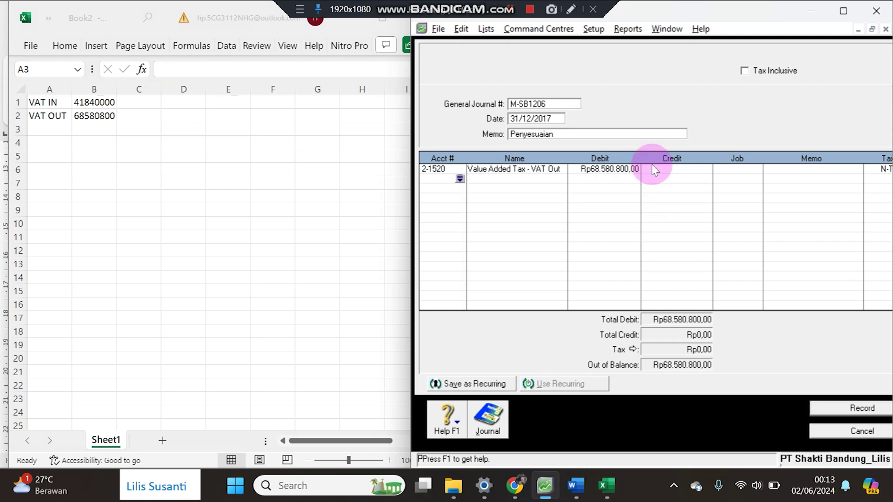
- Add a second journal line for account 1-1410 Value Added Tax - In (VAT In) with a credit of Rp41.840.000
key(Tab)
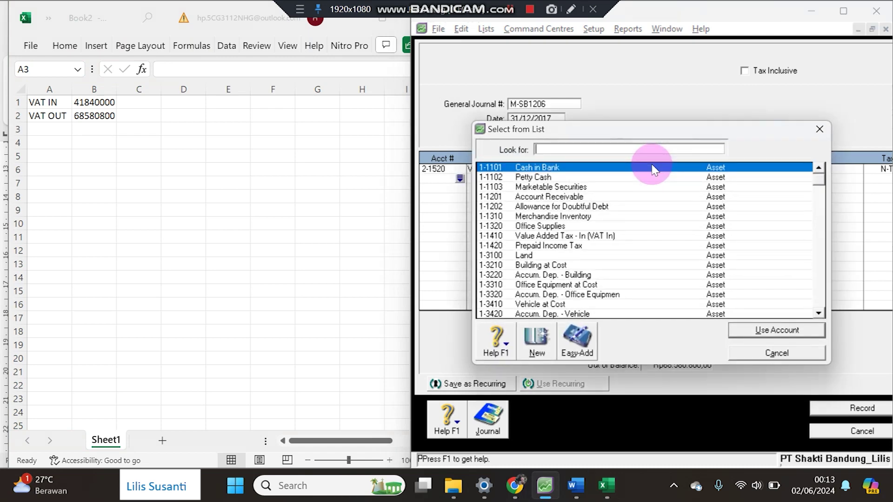
click(634, 236)
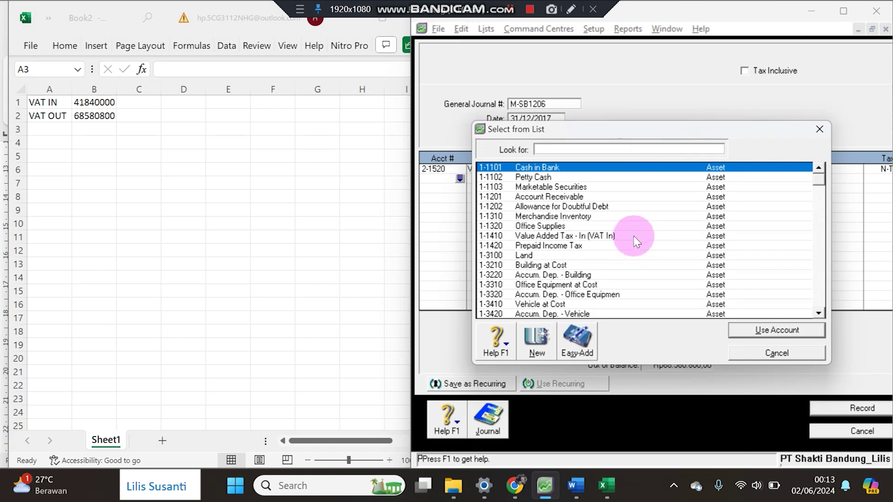
double_click(635, 233)
key(Tab)
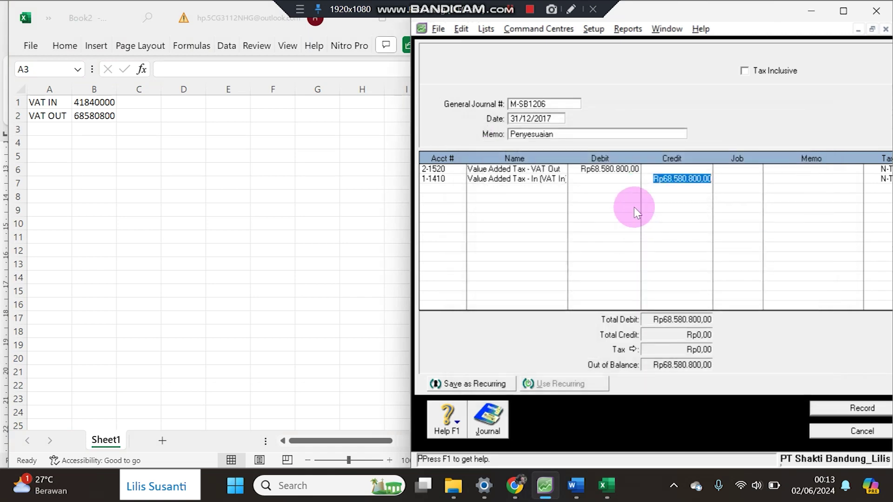
text(41840000)
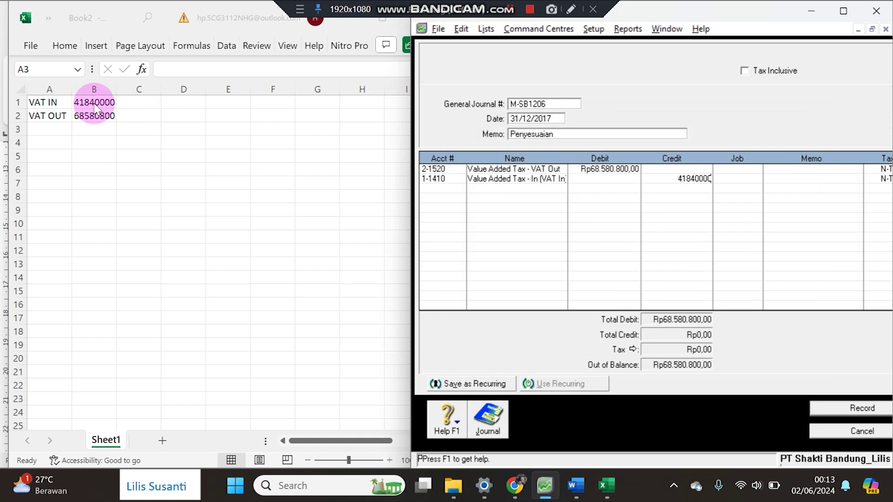
key(Return)
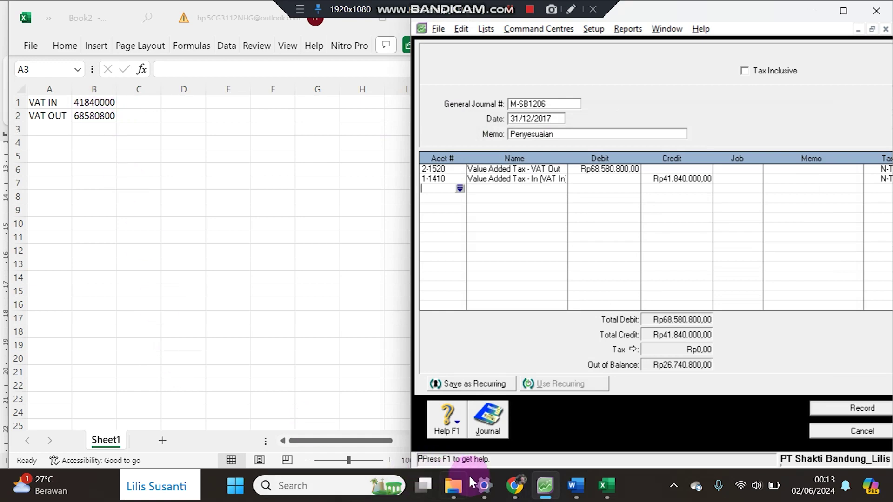
- Check the memorial in Word, and add a third journal line in MYOB for 2-1540 VAT Payable with the balancing credit of Rp26.740.800
click(575, 483)
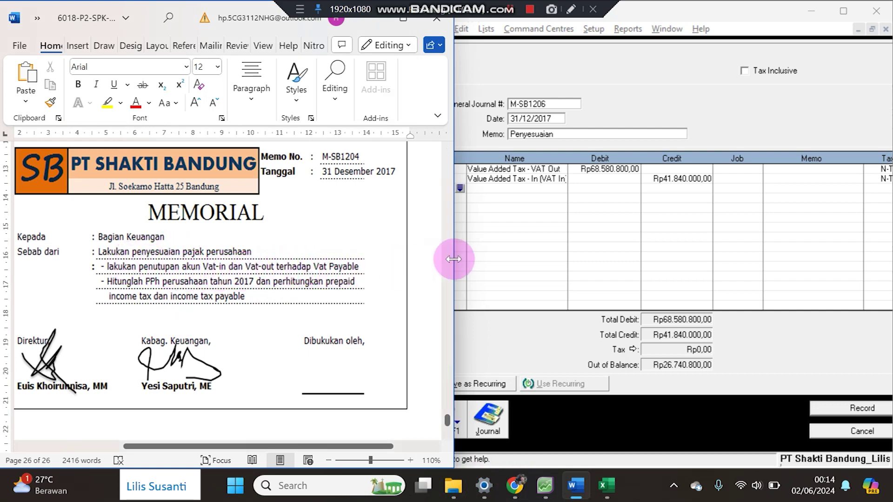
click(501, 187)
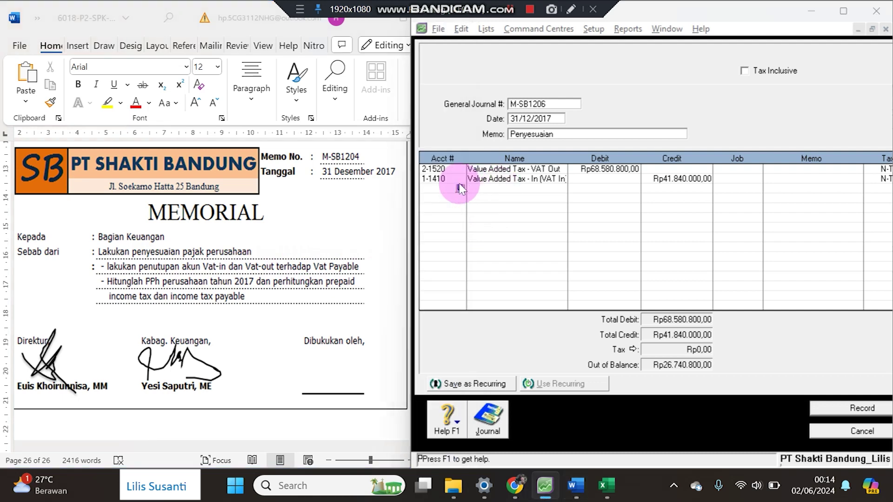
click(459, 188)
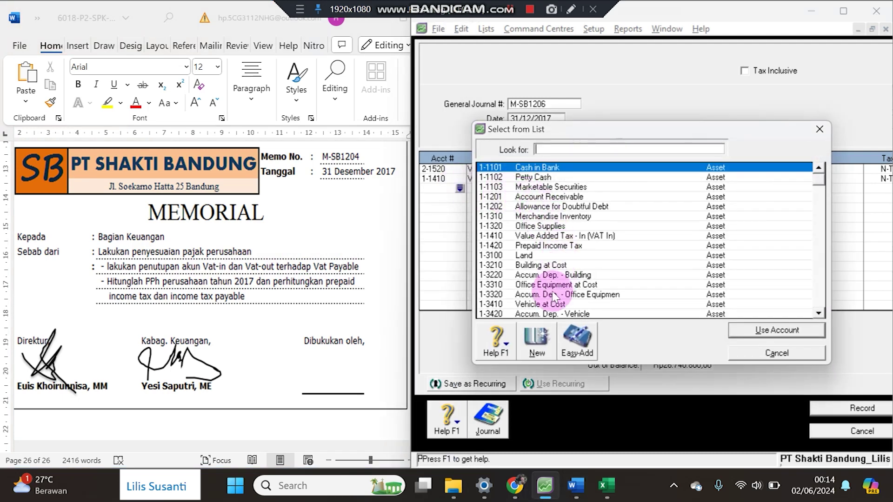
text(2)
double_click(550, 225)
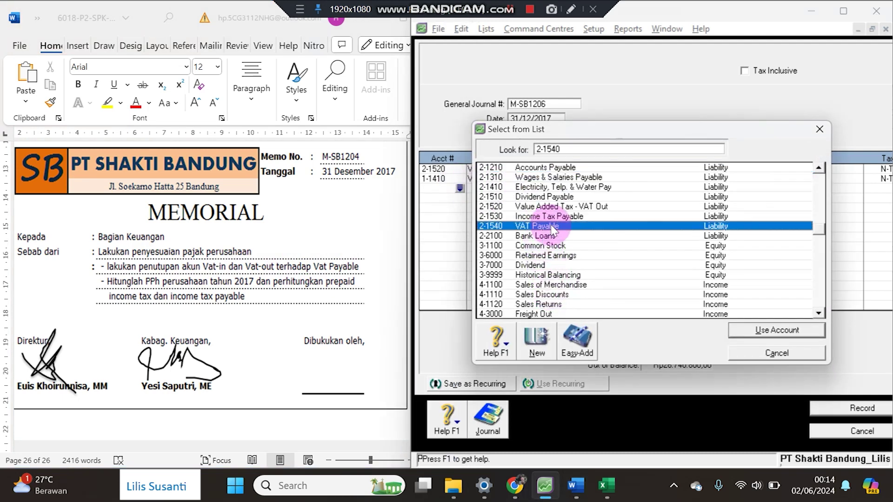
key(Return)
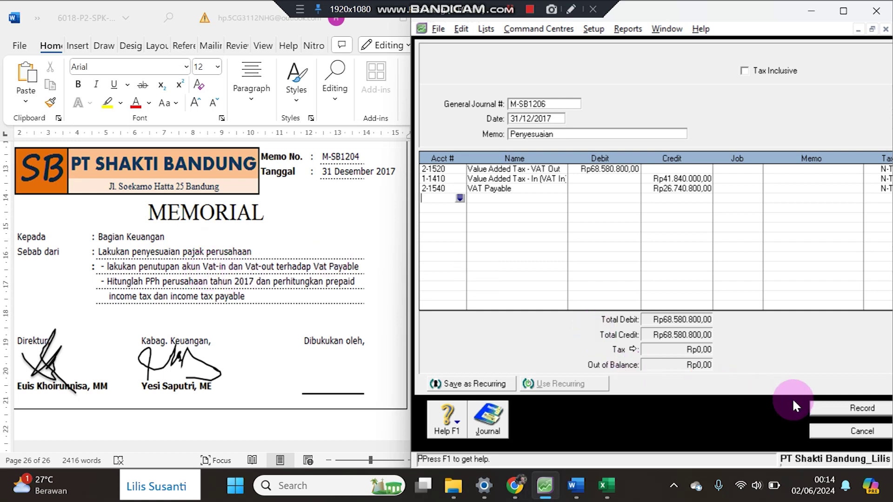
- Record the VAT closing journal entry, and reopen M-SB1206 from the transaction journal at its first empty line
click(828, 408)
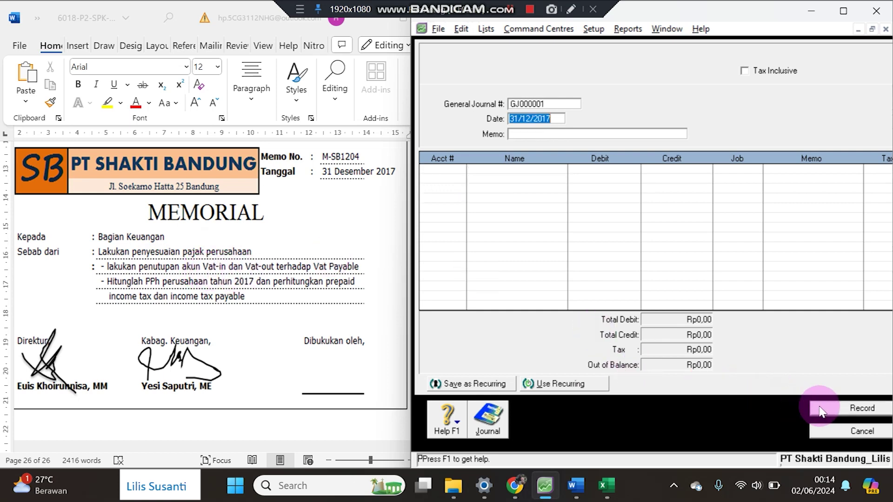
click(483, 421)
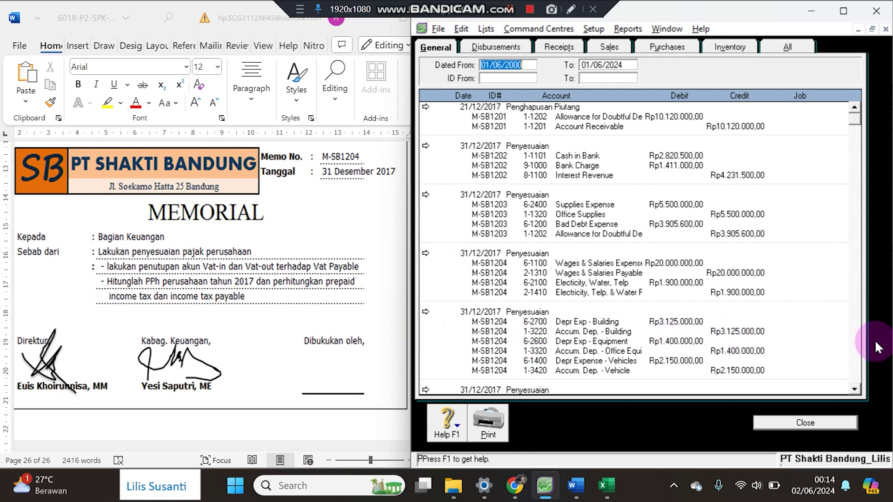
scroll(856, 379, down, 3)
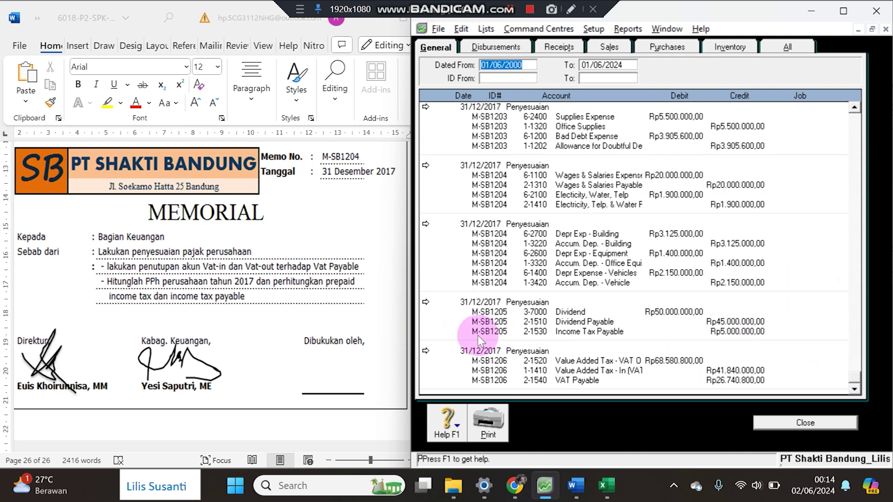
click(425, 350)
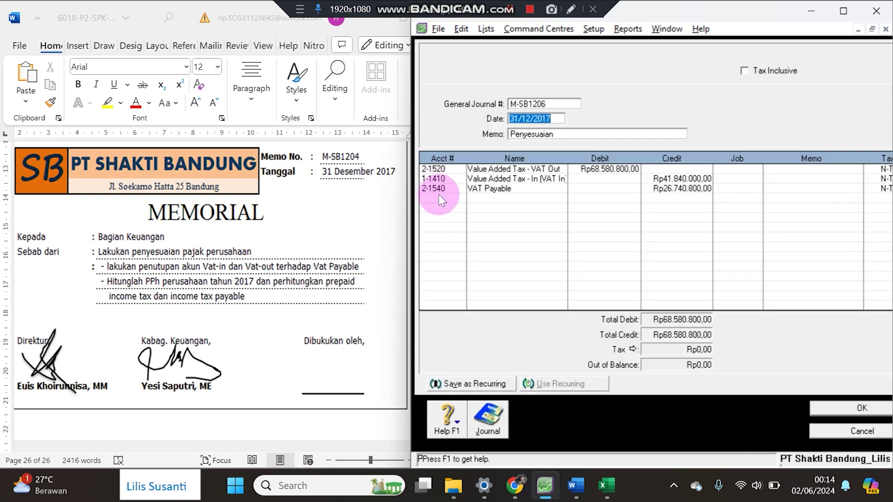
click(439, 199)
- Check the memorial in Word, and look up the Prepaid Income Tax balance in the MYOB accounts list
click(194, 257)
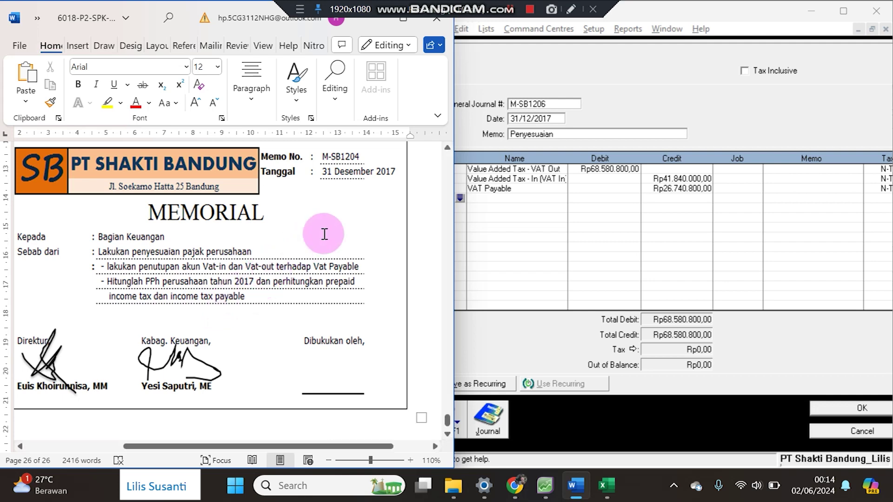
click(466, 77)
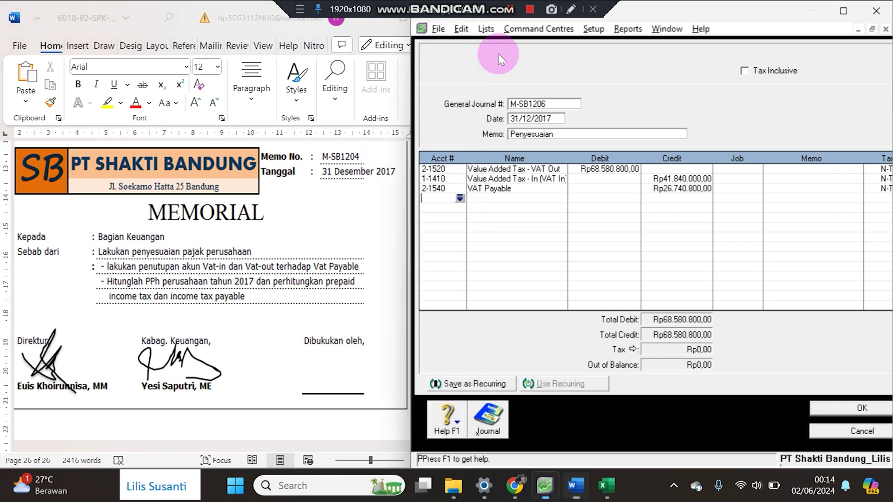
click(594, 30)
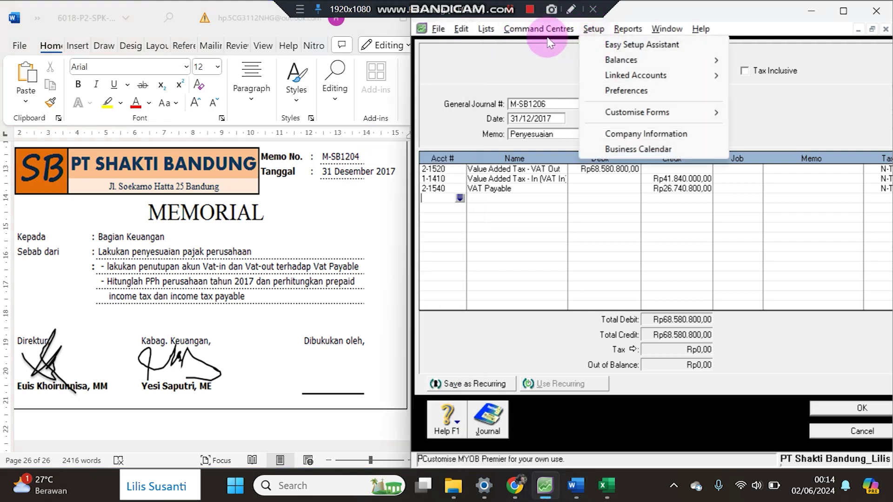
mouse_move(534, 31)
mouse_move(540, 48)
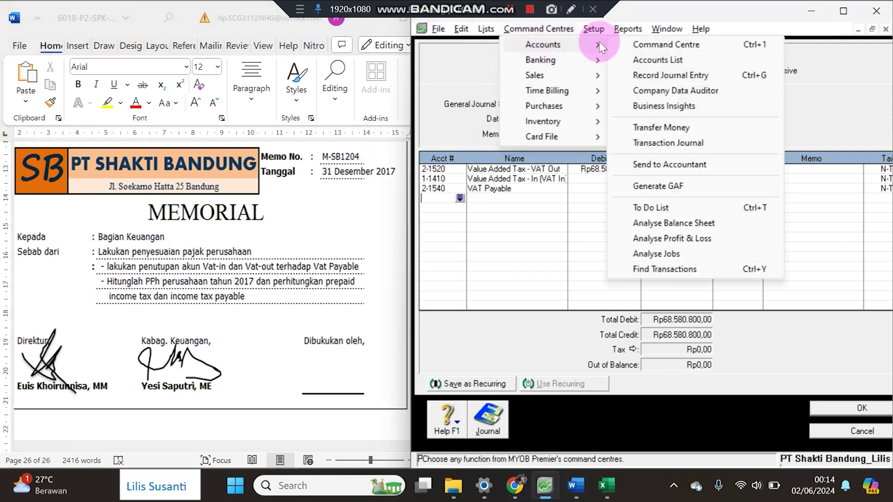
click(642, 65)
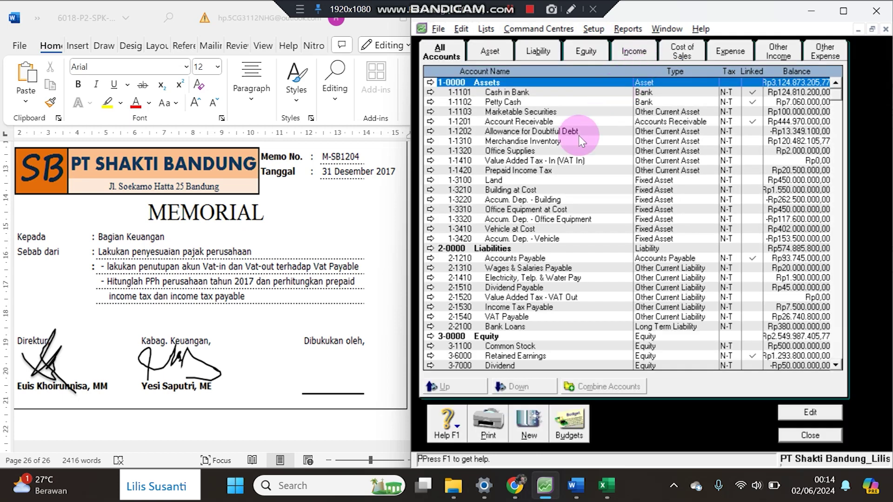
click(568, 171)
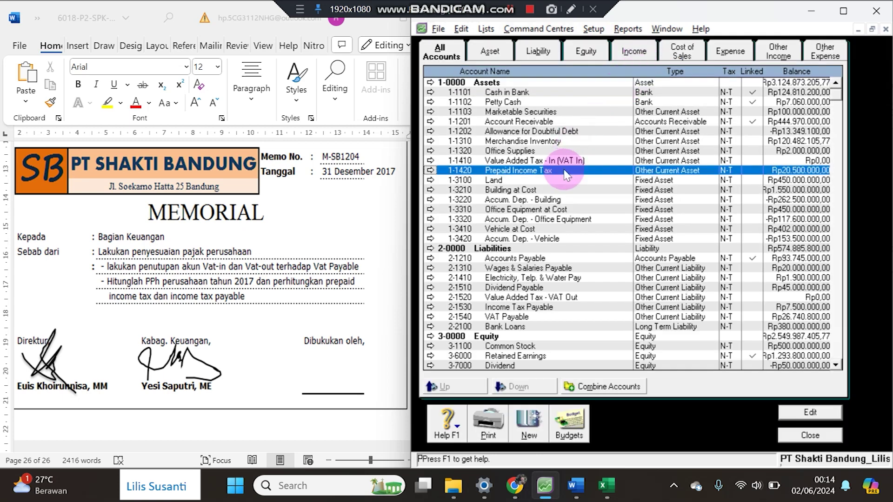
- Switch to Excel and enter PREPAID INCOME TAX in cell A4 with the amount 20500000 in C4
click(617, 481)
key(Down)
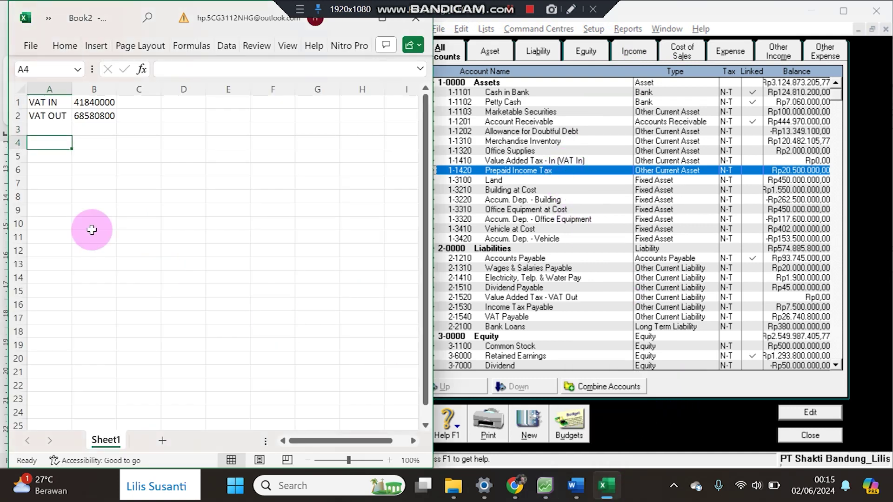
text(PREPAID INCOME)
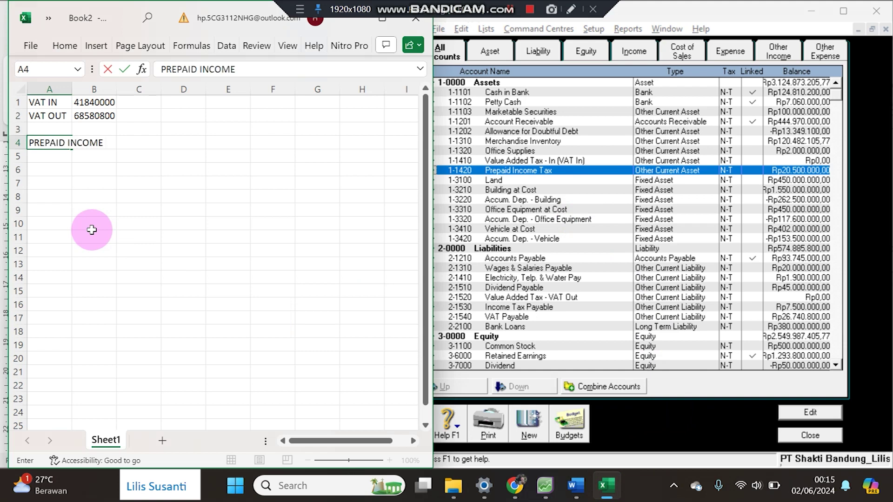
text( TAX)
key(Tab)
key(Tab)
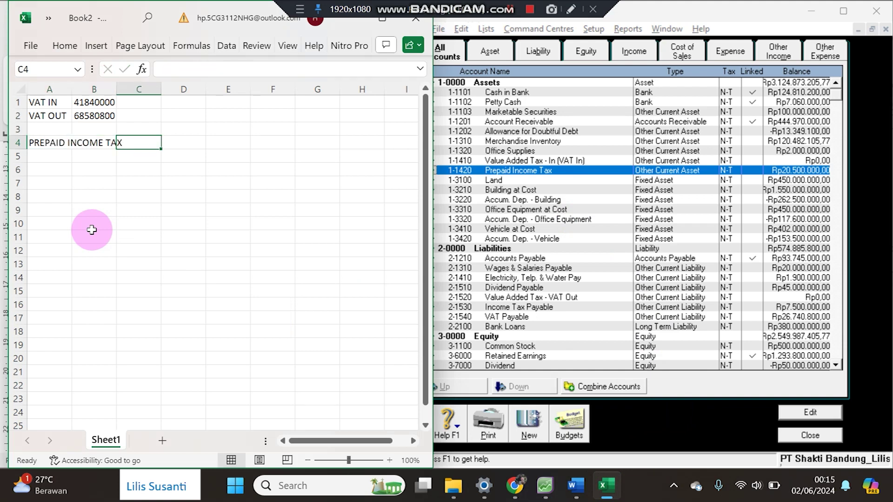
text(20500000)
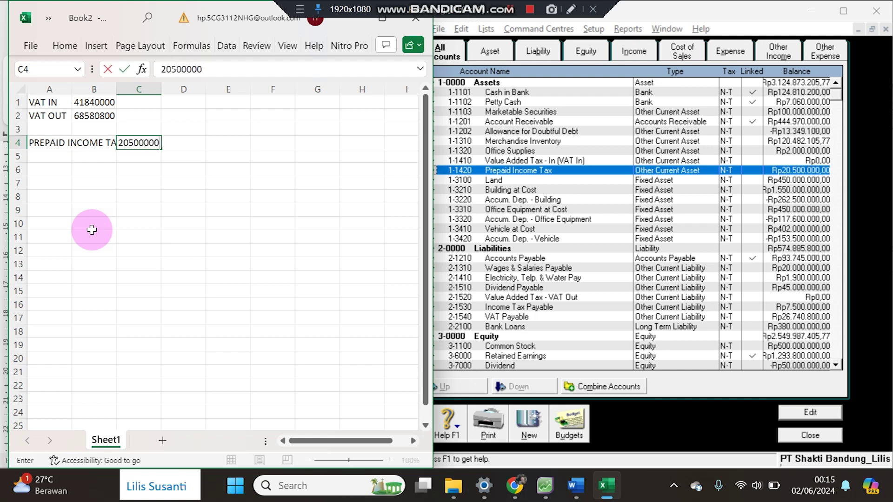
key(Return)
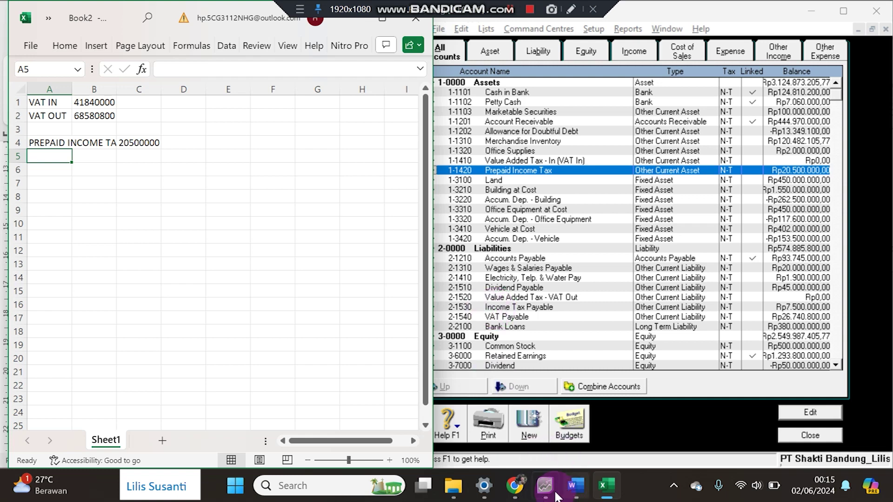
- Check the memorial and the Income Tax Payable balance in MYOB, and enter INCOME TAX PAYABLE 7500000 in Excel cell A5
click(576, 487)
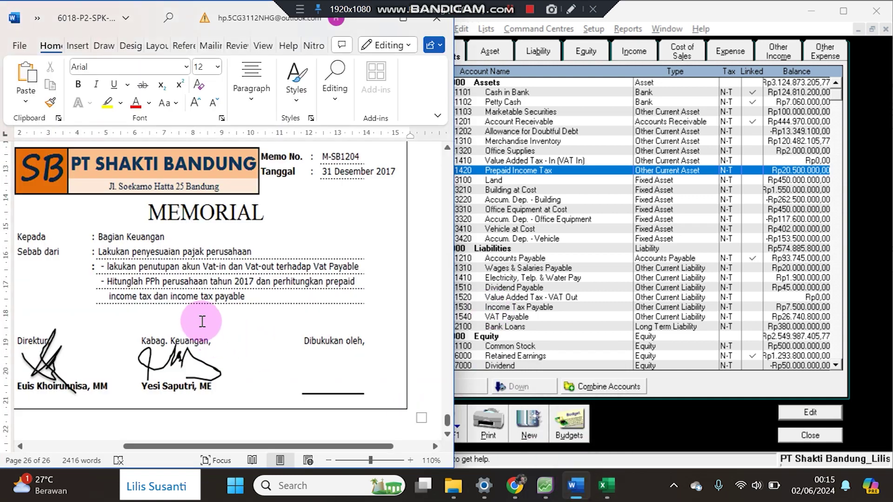
click(618, 259)
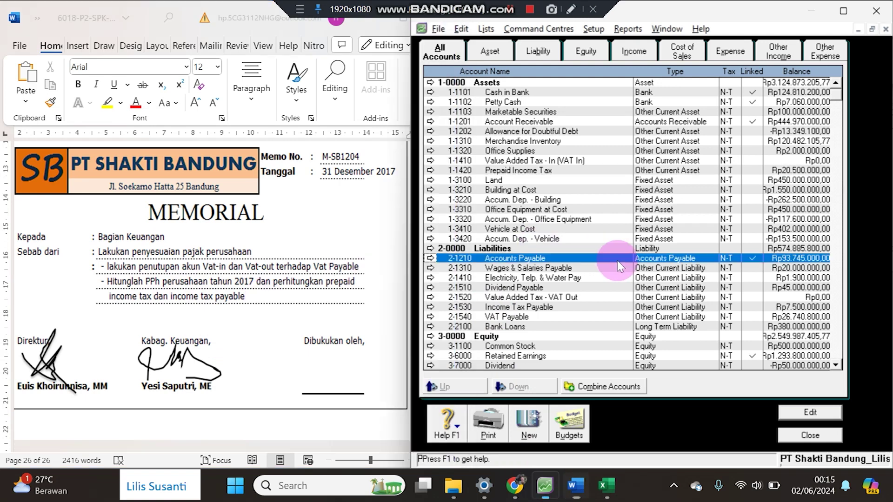
click(576, 307)
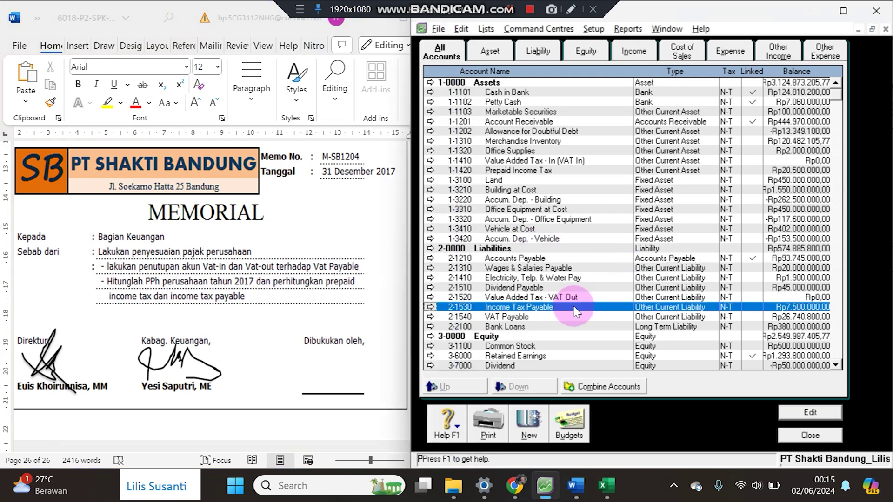
click(609, 483)
text(I)
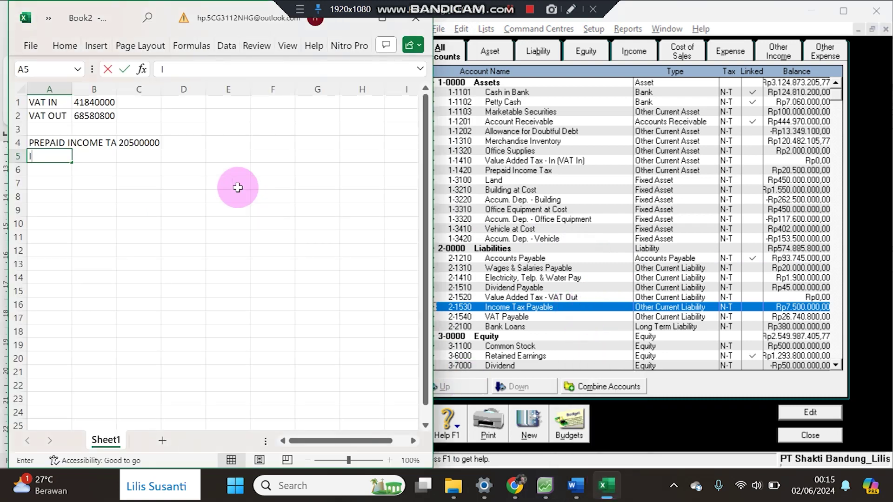
text(NCOME TA)
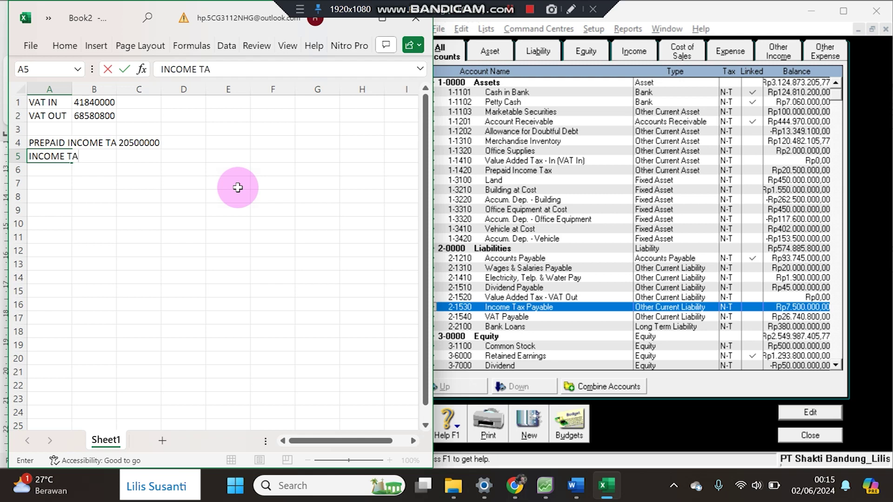
text(X PAYABLE 7500000)
key(Return)
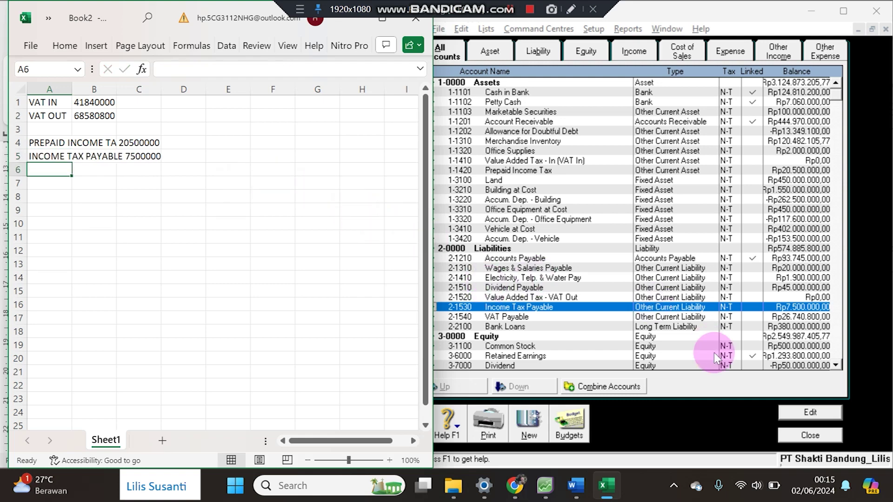
- Close the MYOB accounts list, recheck the memorial in Word, and close the M-SB1206 entry and transaction journal in MYOB
click(786, 435)
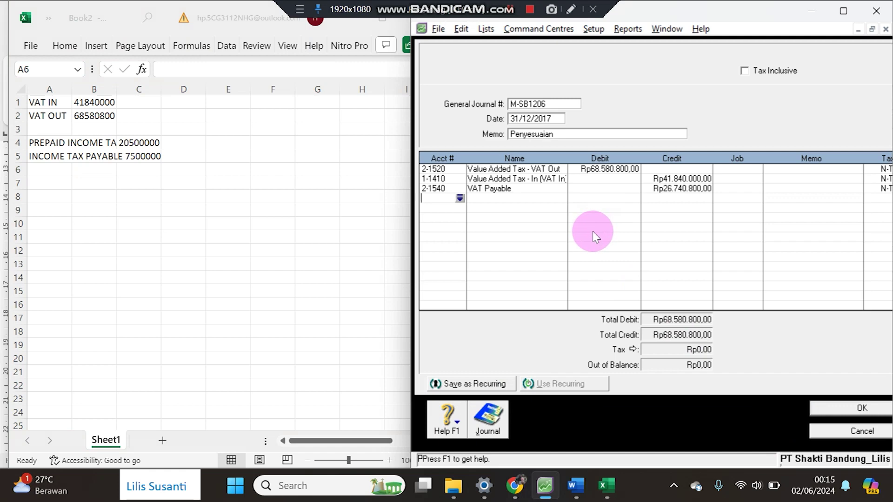
click(575, 485)
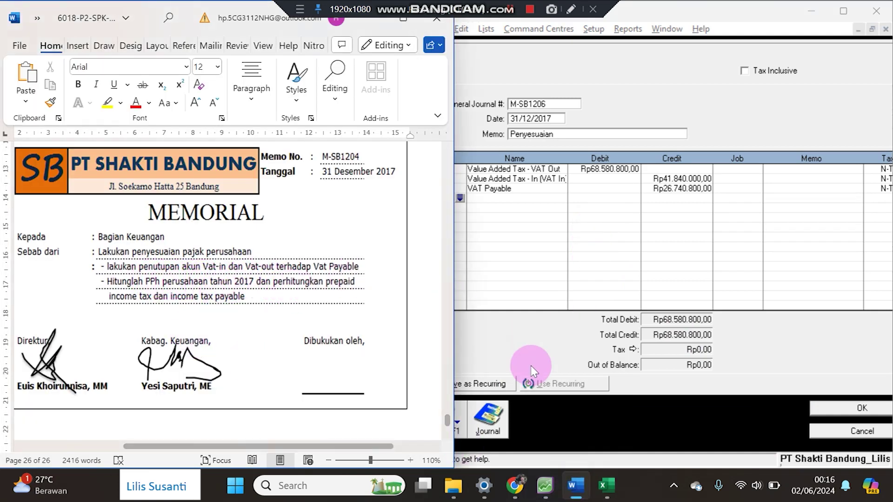
click(553, 356)
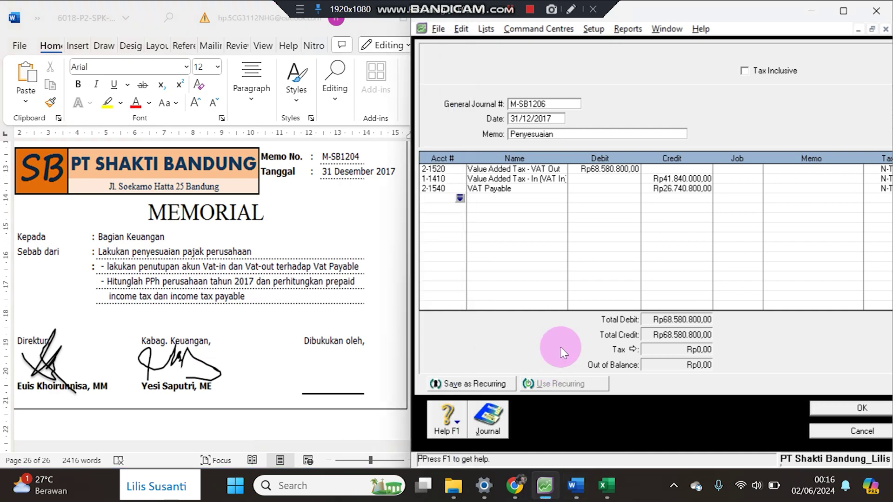
click(816, 431)
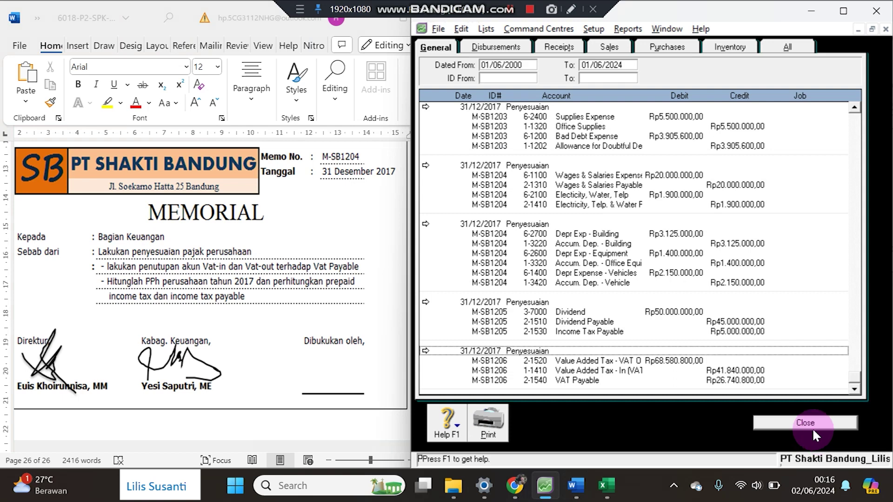
click(813, 428)
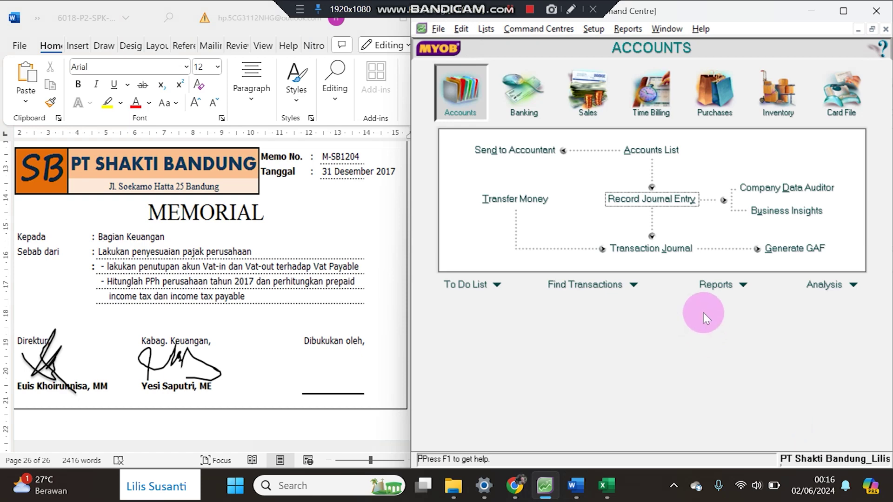
- Display the Income Statement [Accrual] report for 01/01/2017 to 31/12/2017 and examine its Net Profit line
click(707, 288)
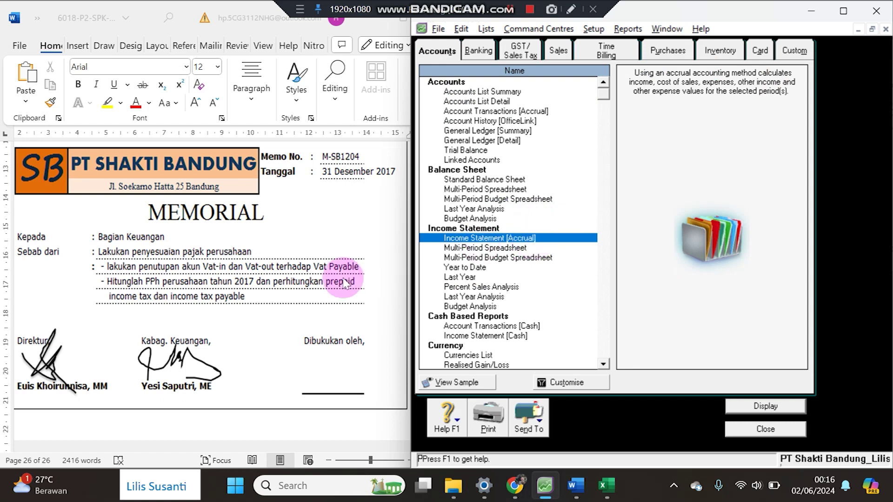
double_click(468, 239)
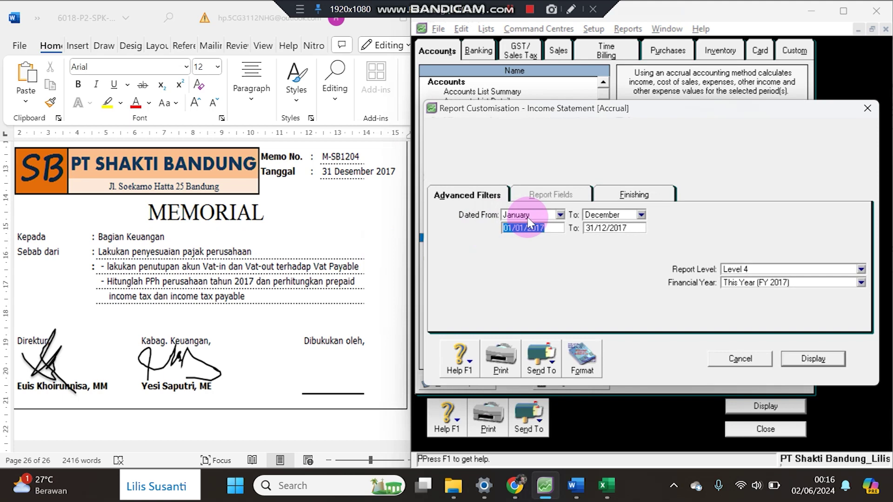
key(Escape)
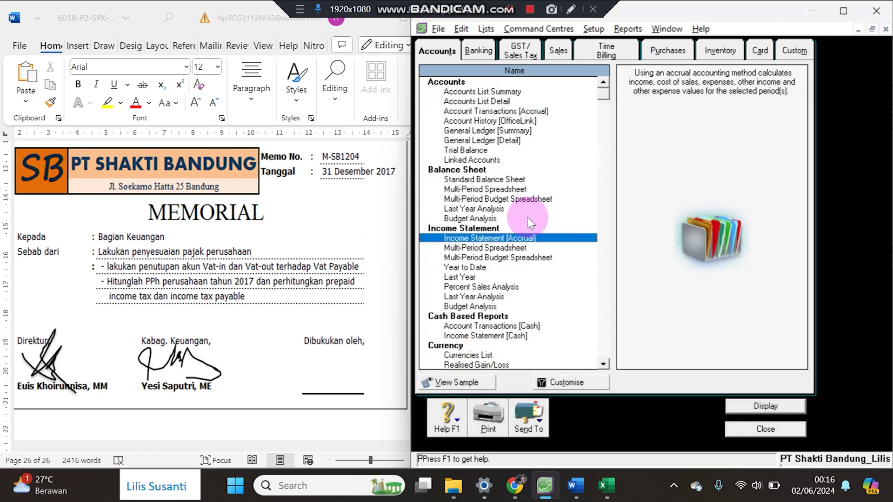
double_click(483, 239)
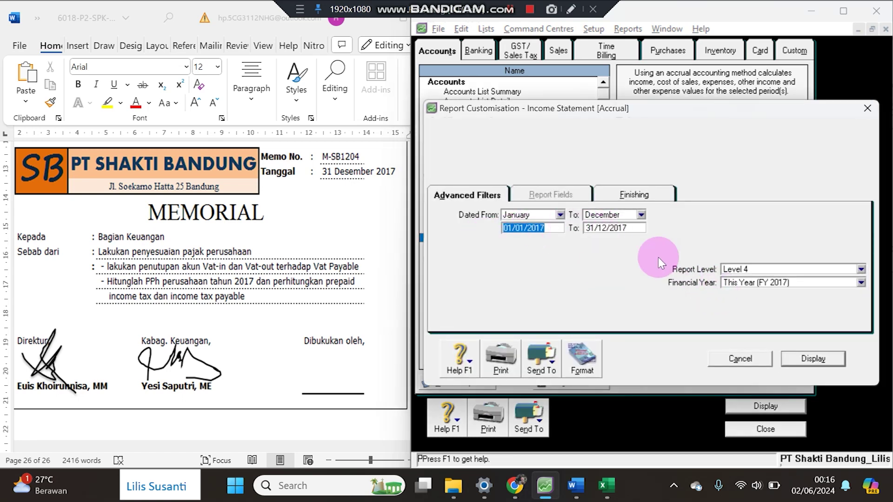
click(827, 365)
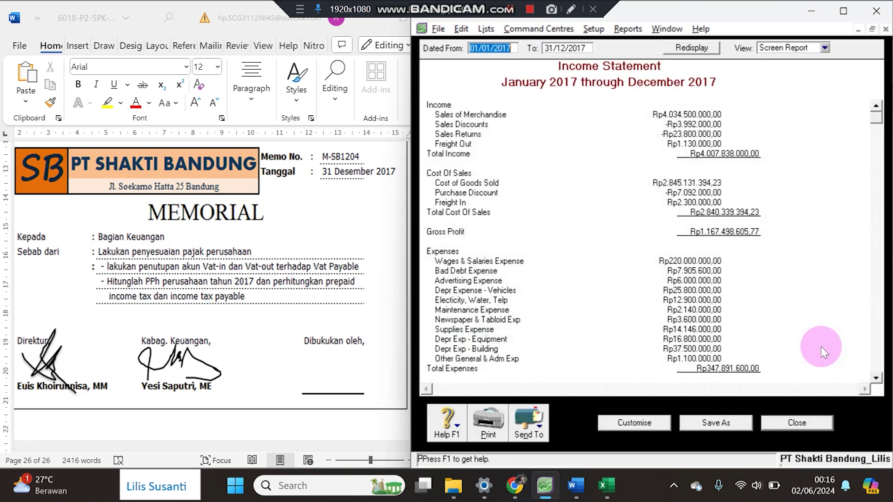
click(879, 366)
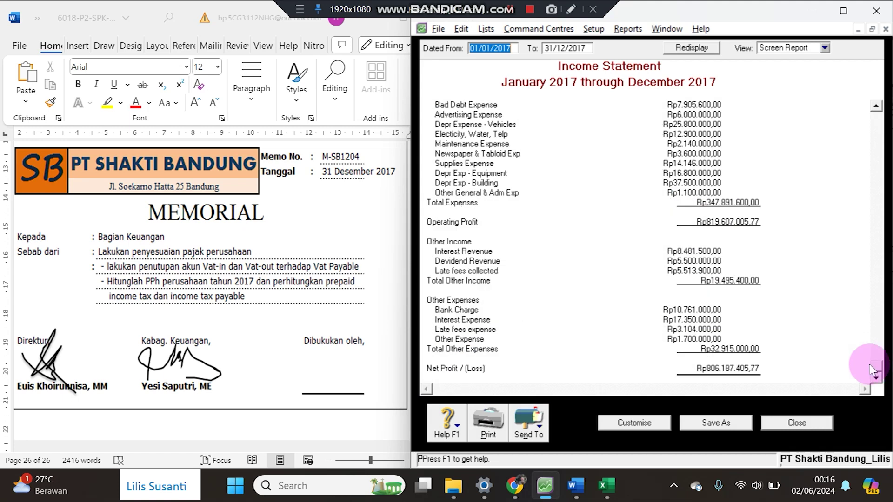
- Switch to Excel and enter the net profit 806187405,77 in cell A8
click(606, 486)
key(Down)
key(Down)
text(806)
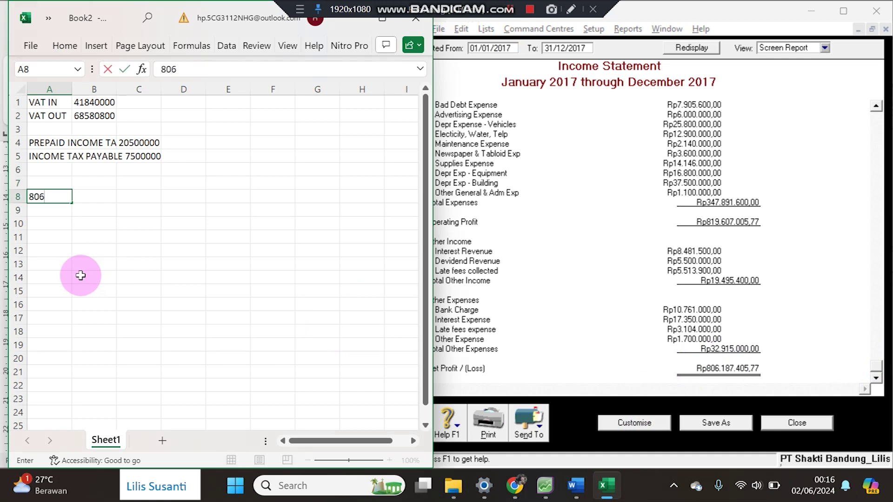
text(187405,)
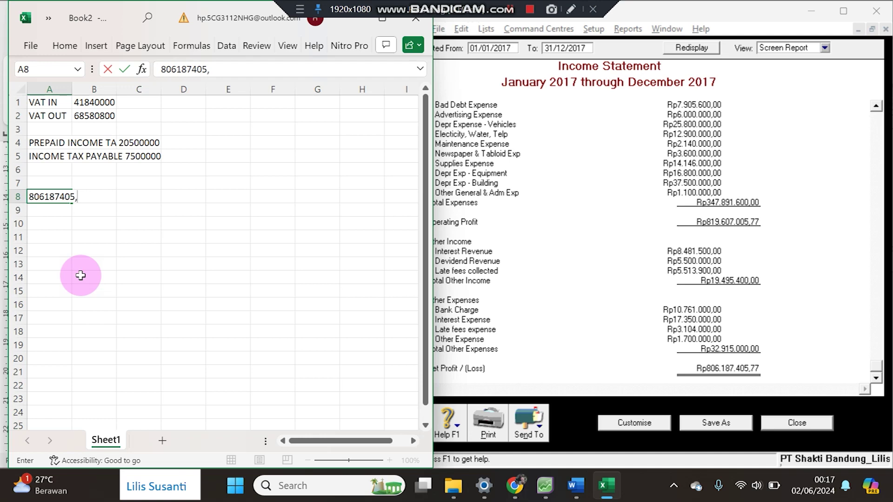
text(77)
key(Return)
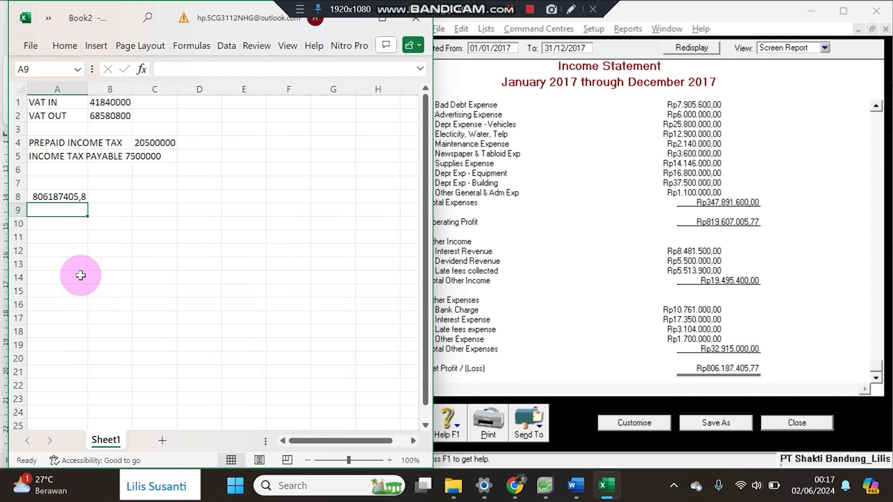
- Widen column A slightly and calculate 1% of the net profit in cell A9 with the formula =A8*1%
click(74, 196)
drag(87, 89, 101, 89)
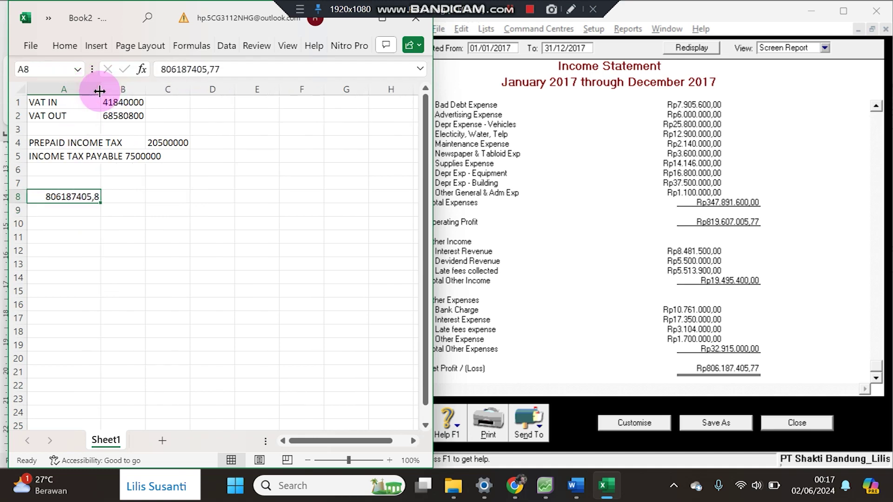
click(88, 210)
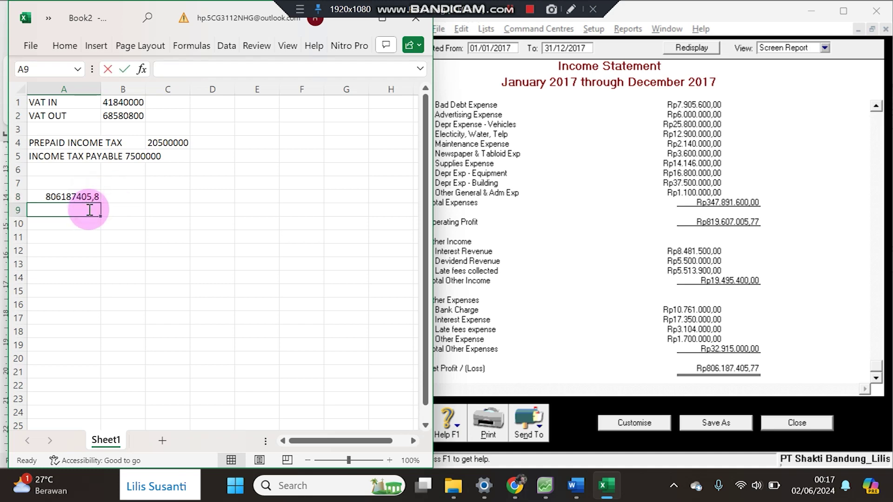
text(=)
key(Up)
text(*1%)
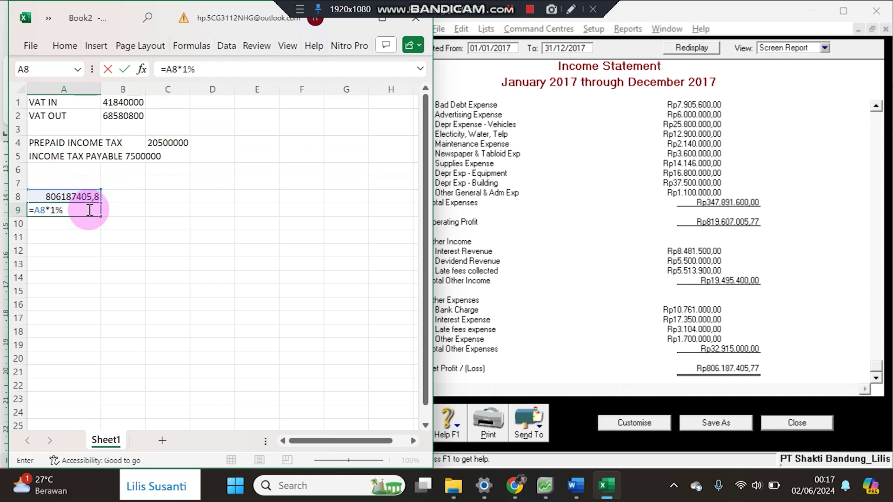
key(Return)
- Format the calculated tax in cell A9 with the comma number style
click(88, 210)
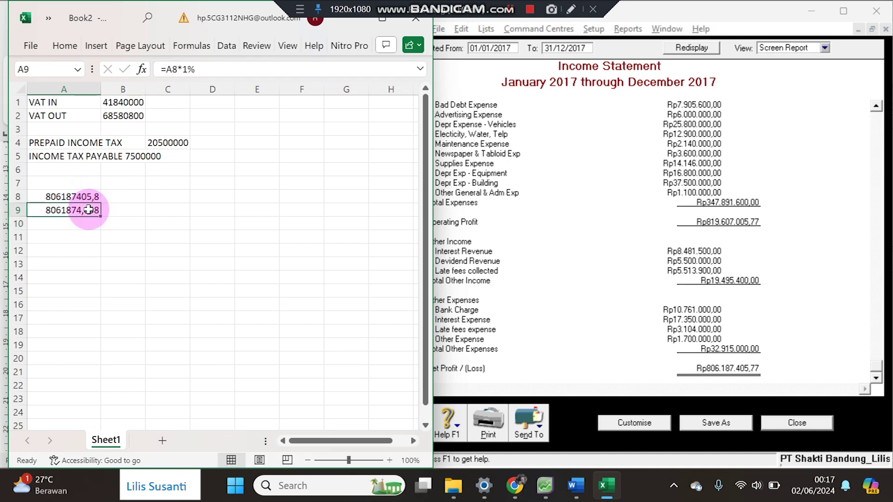
click(75, 46)
click(175, 86)
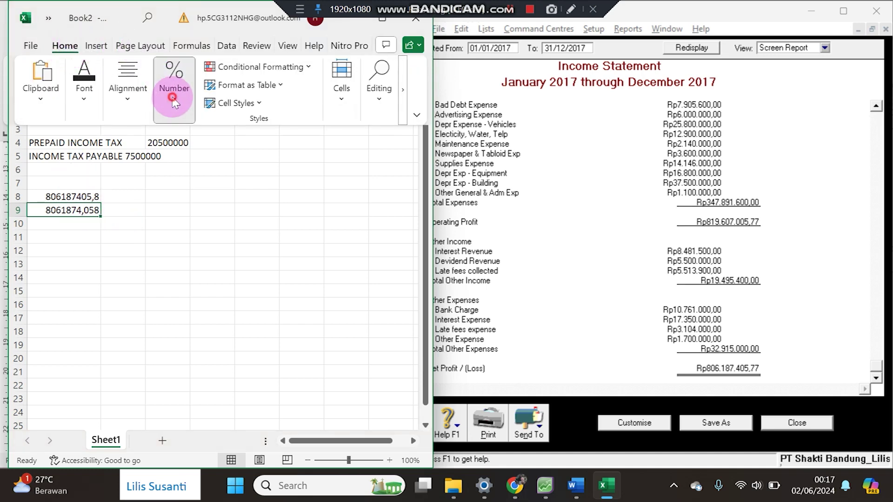
click(214, 161)
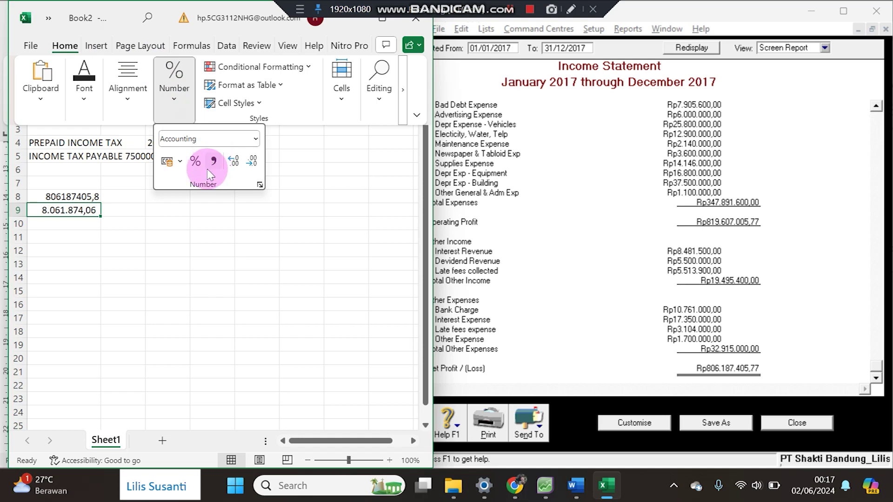
click(132, 227)
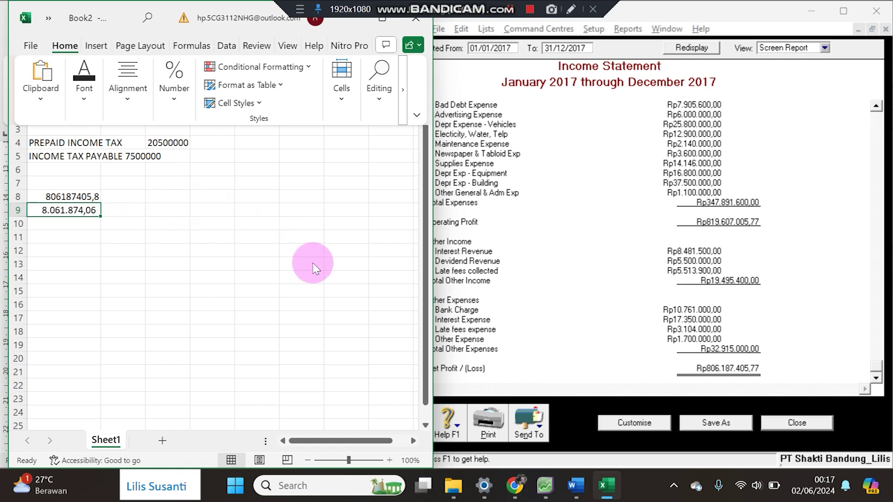
- Shift the Excel window aside slightly, then close the Income Statement and the reports index in MYOB
click(123, 17)
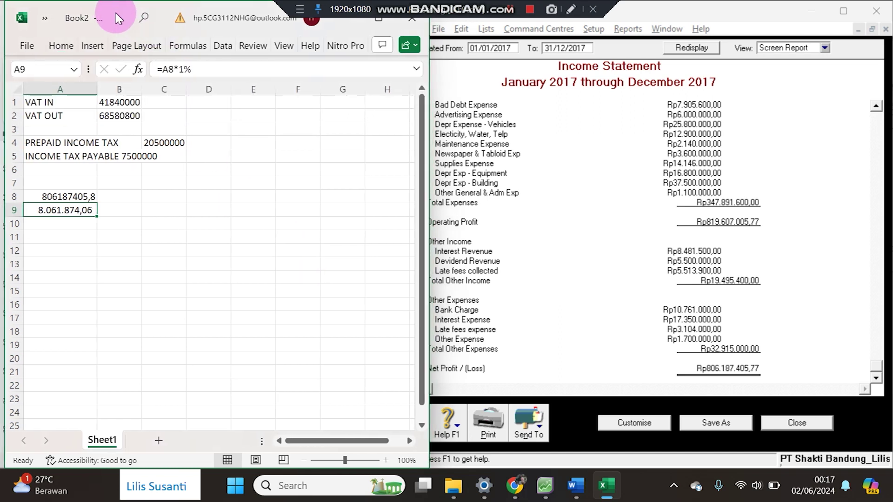
drag(123, 18, 112, 18)
click(240, 195)
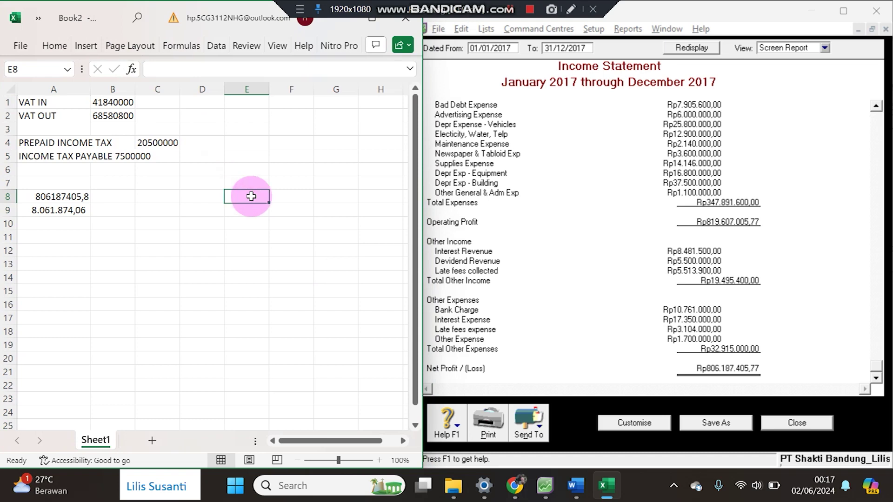
click(797, 423)
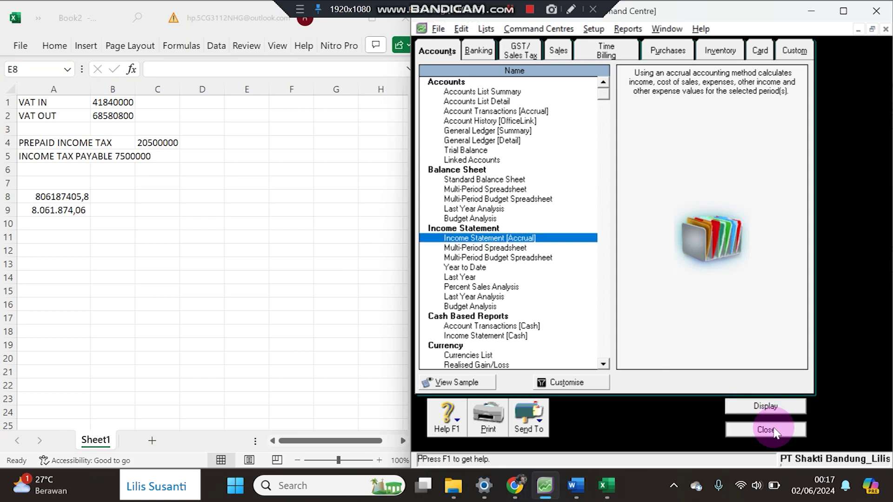
click(774, 429)
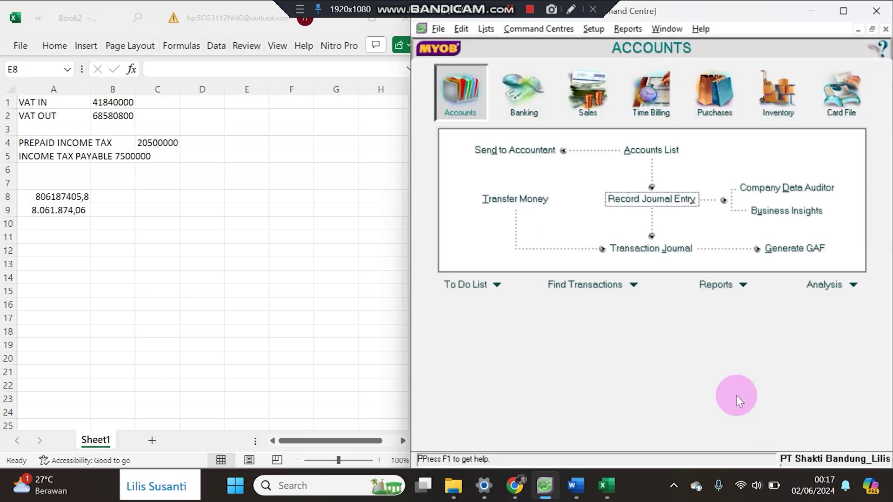
- Open the M-SB1206 adjustment entry dated 31/12/2017 from the general Transaction Journal
click(645, 247)
scroll(550, 307, down, 3)
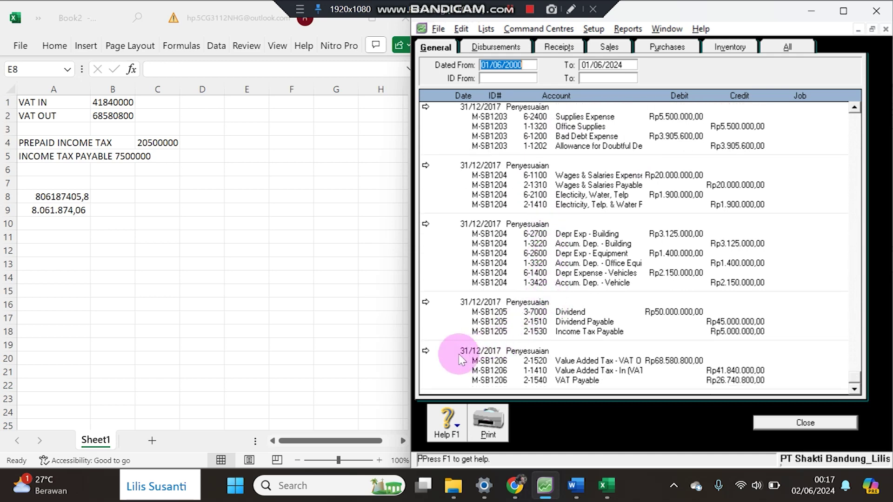
click(426, 351)
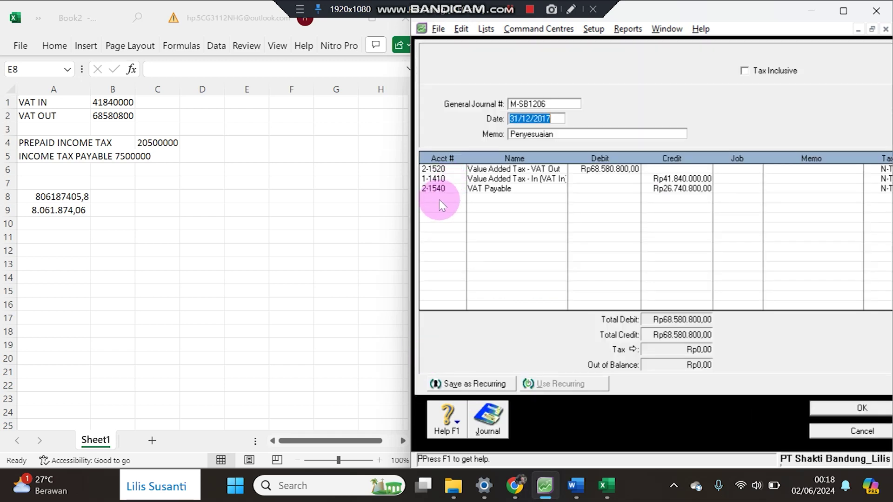
- Add account 6-2500 Income Tax Expense on a new line below VAT Payable in the M-SB1206 entry
click(440, 200)
key(Tab)
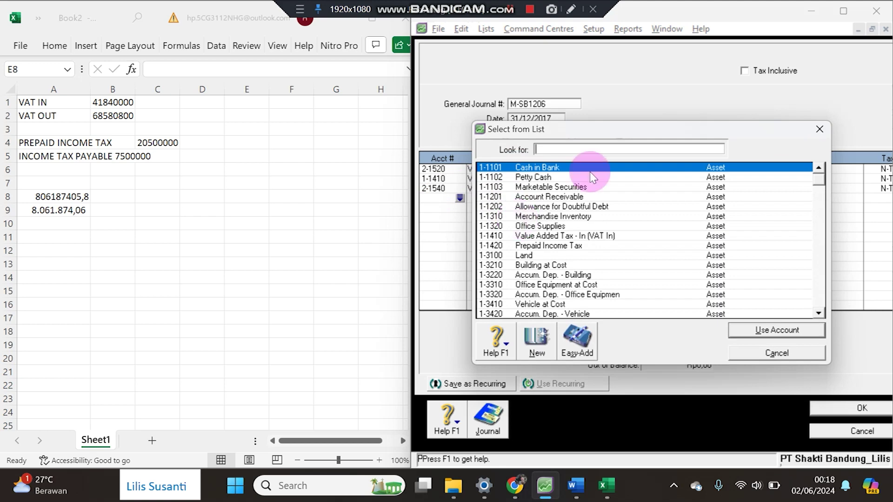
drag(822, 185, 832, 303)
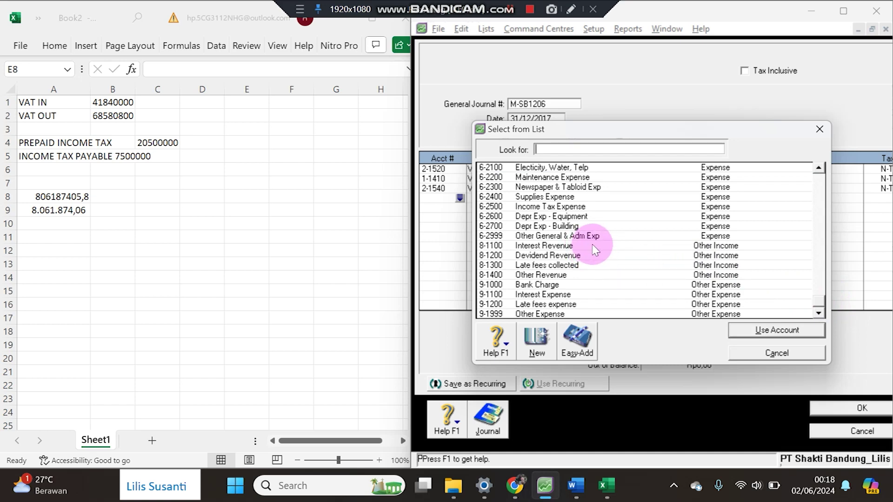
click(540, 295)
key(Down)
key(Down)
scroll(540, 300, up, 1)
scroll(540, 300, up, 3)
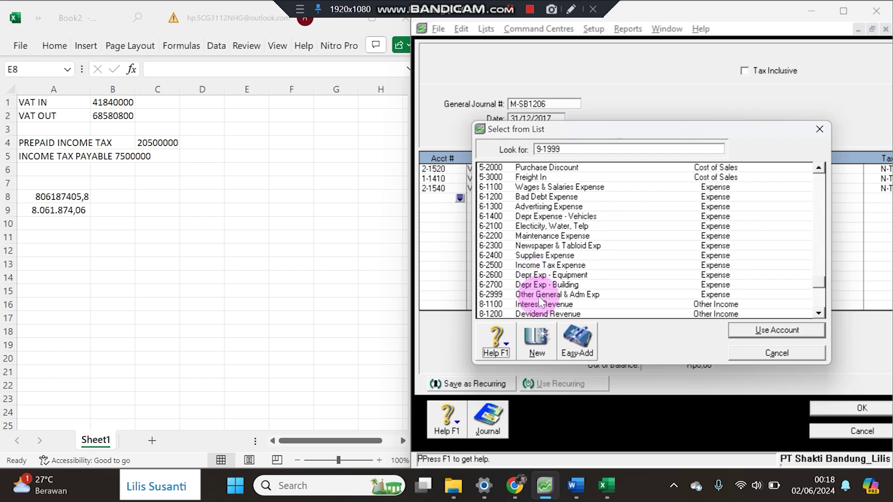
double_click(565, 265)
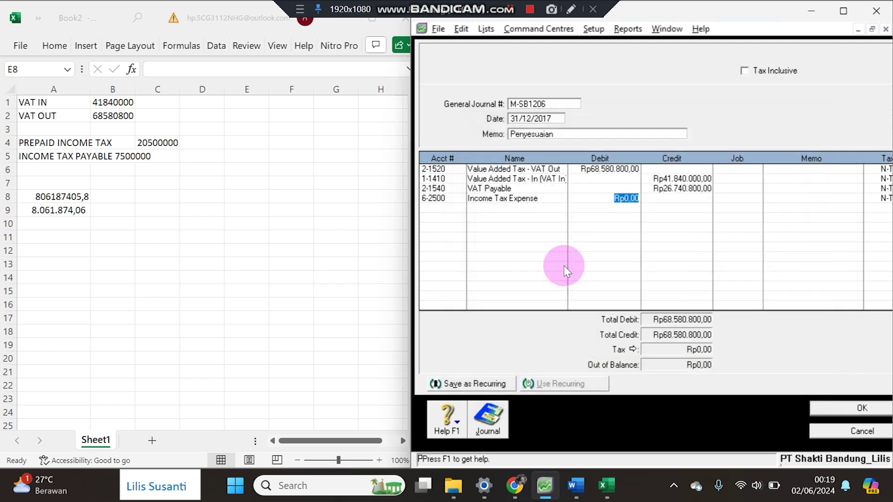
- Check the calculated tax in Excel and enter a debit of 8061874 on the Income Tax Expense line in MYOB
click(52, 215)
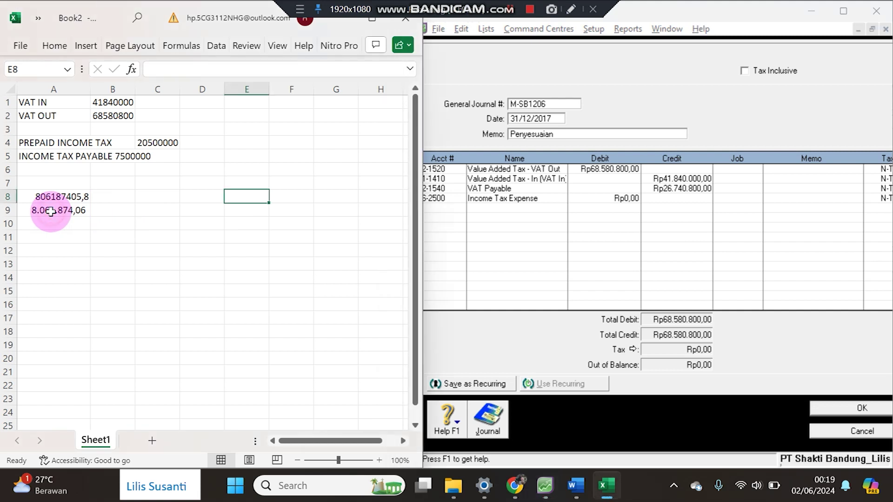
click(611, 198)
text(806)
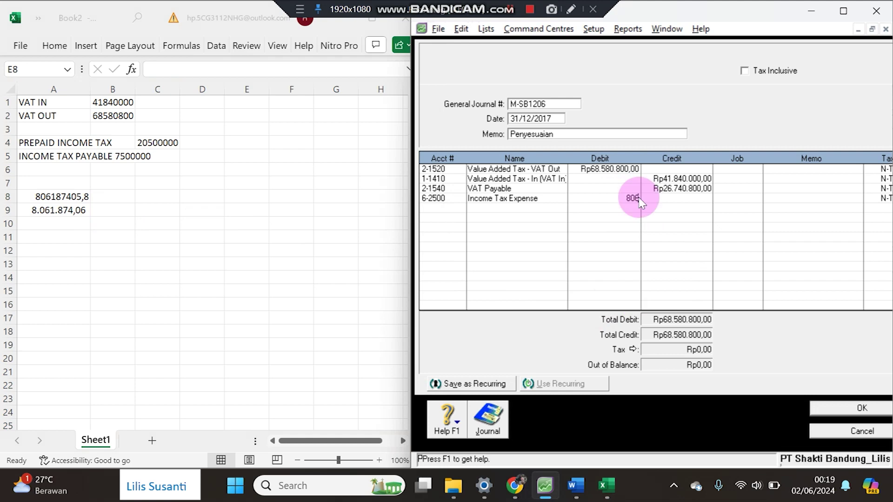
text(1874)
key(Return)
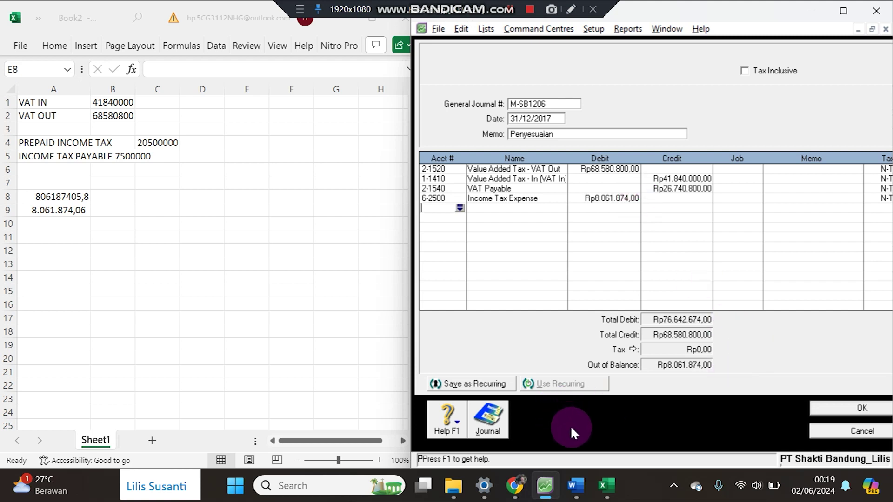
- Recheck the income tax instruction in the Word memorial and the prepaid and payable balances in Excel, then return to the MYOB entry
click(576, 486)
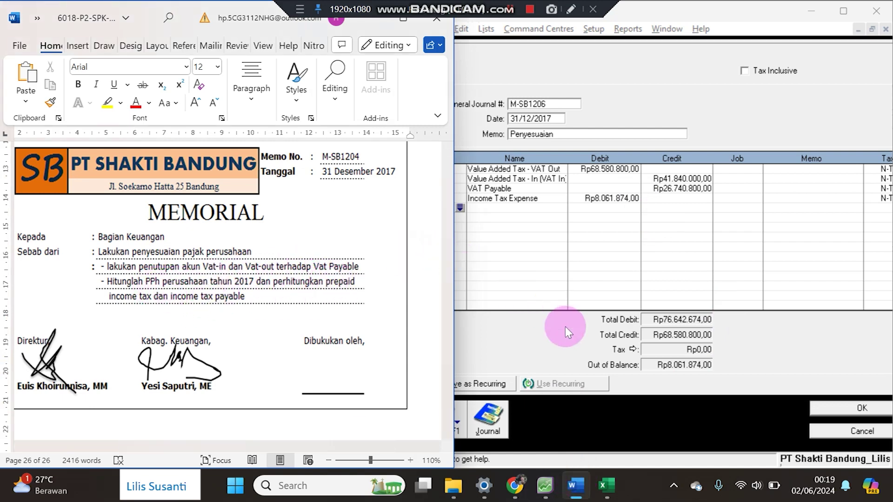
click(609, 485)
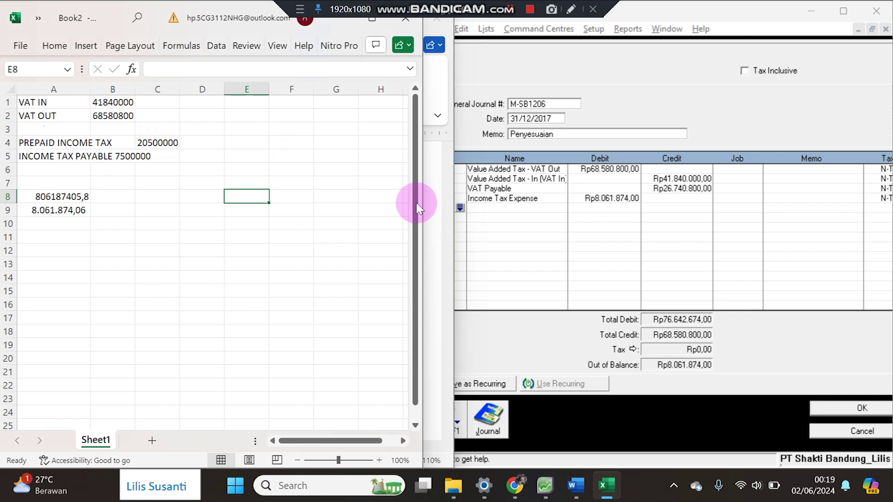
click(552, 209)
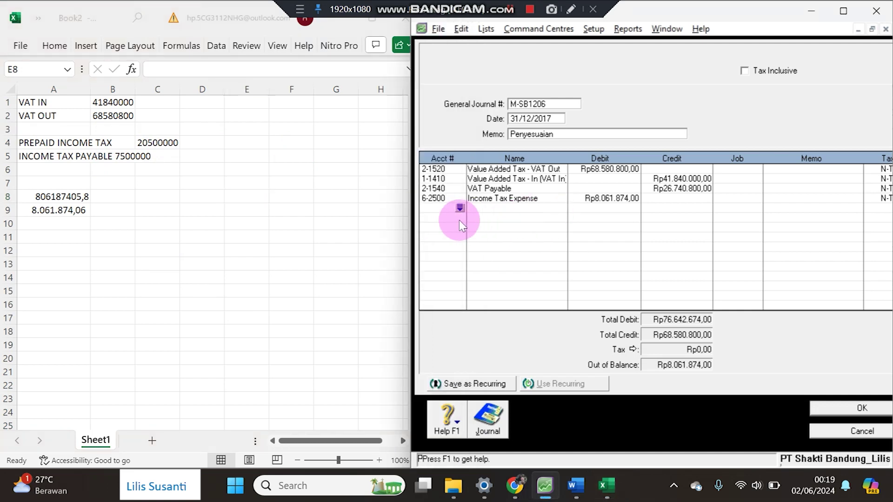
- Add account 1-1420 Prepaid Income Tax on the next line with a credit of 8.061.874
click(460, 208)
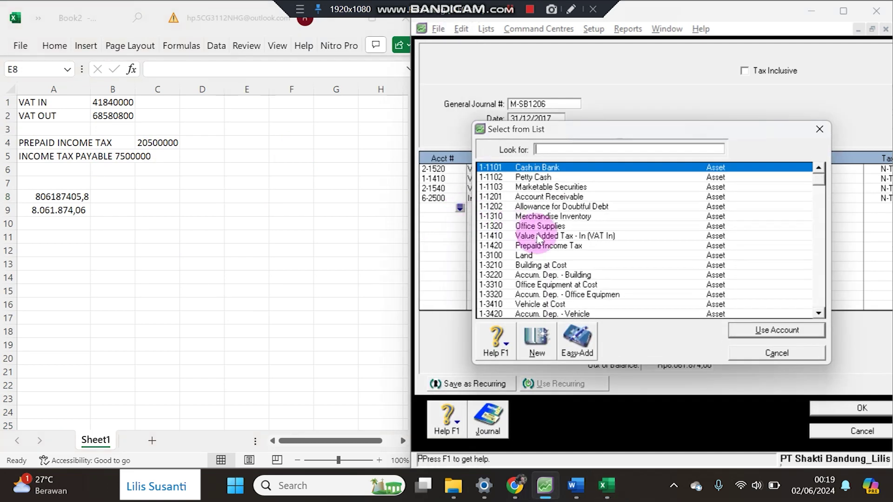
double_click(576, 245)
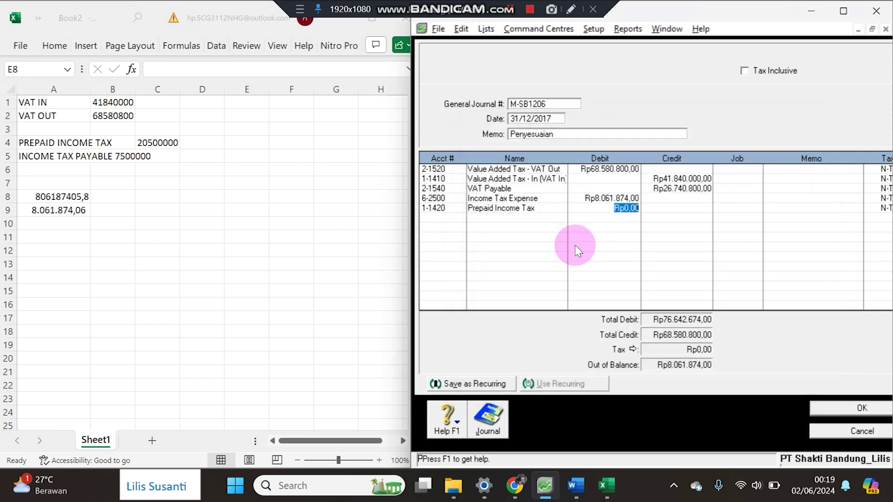
key(Tab)
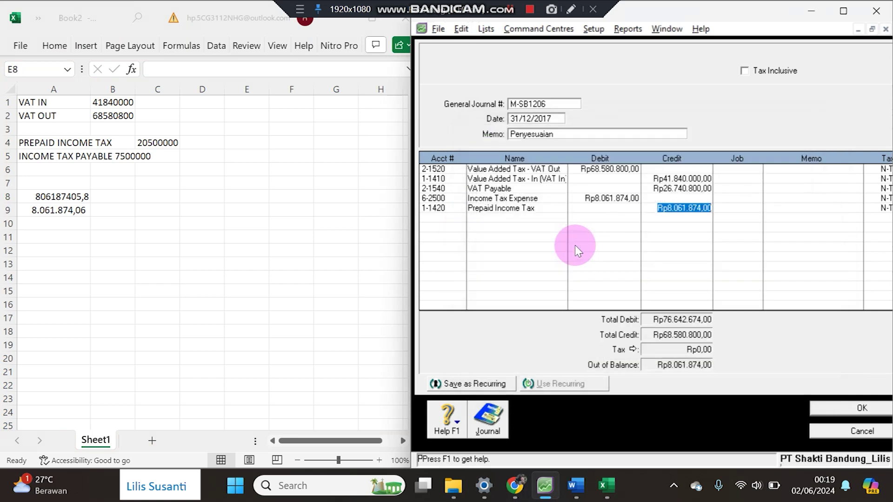
click(576, 246)
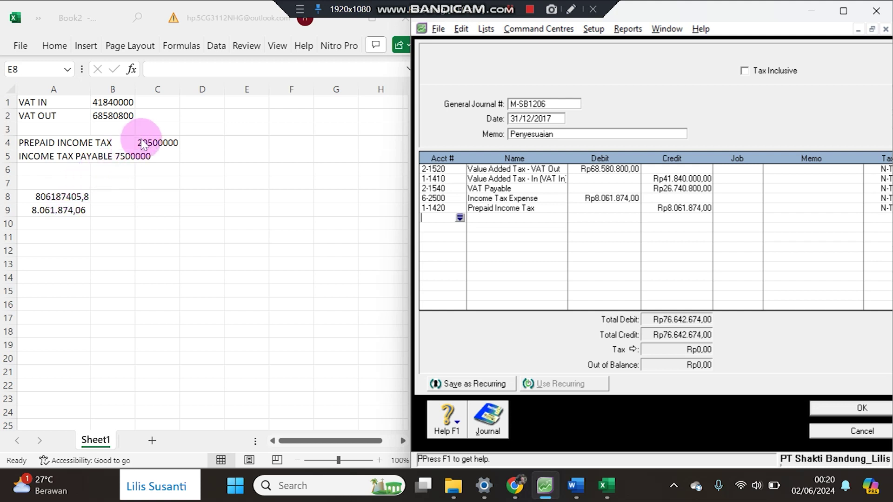
- Switch to Excel and enter the label income tax expense in cell C11 with the amount 300000000 in E11
click(139, 241)
click(139, 241)
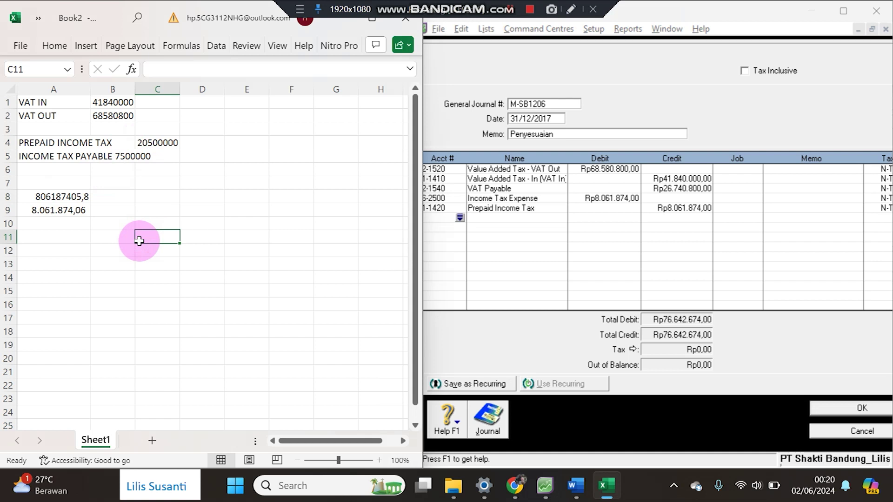
text(income tax)
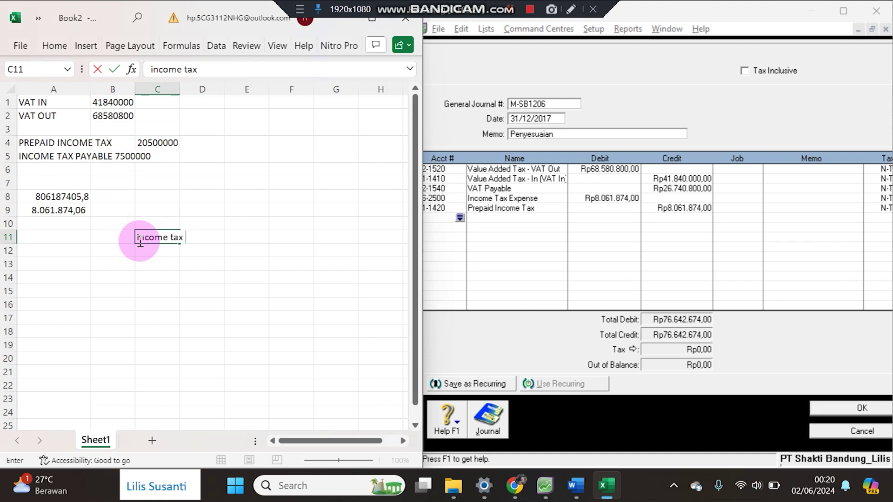
text( expense)
key(Tab)
key(Tab)
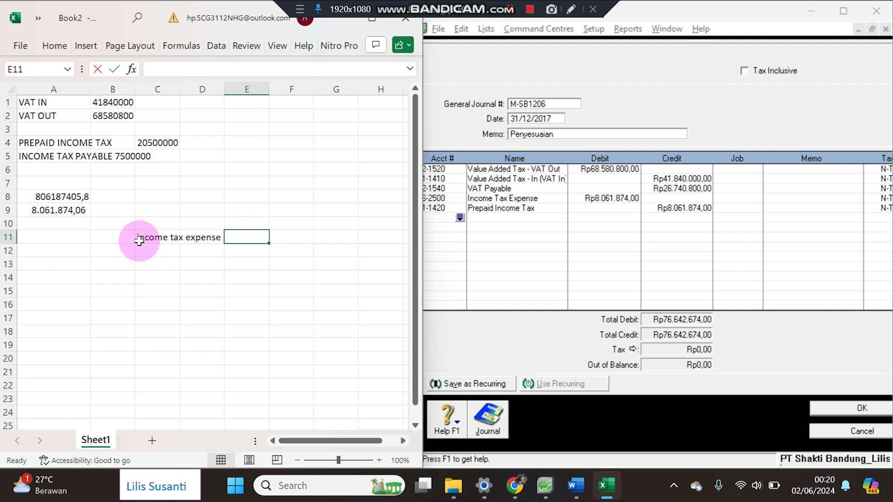
text(300000000)
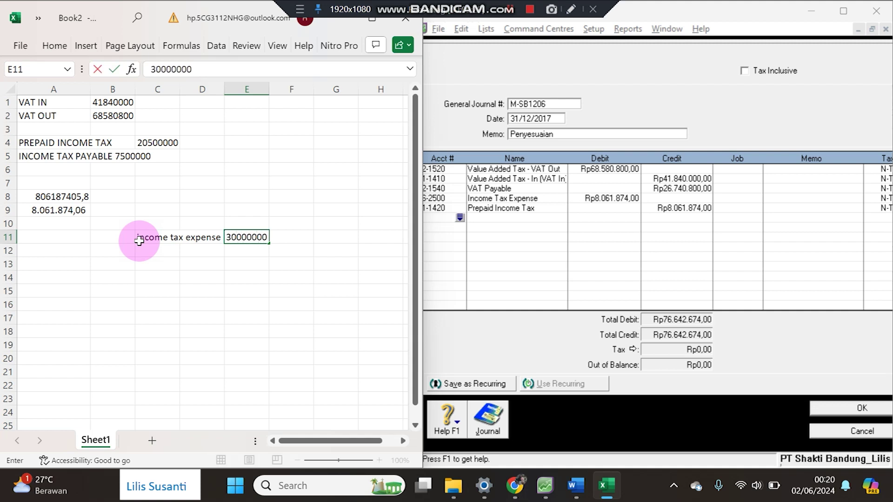
key(Return)
- Format the whole of column E with the comma number style
click(242, 88)
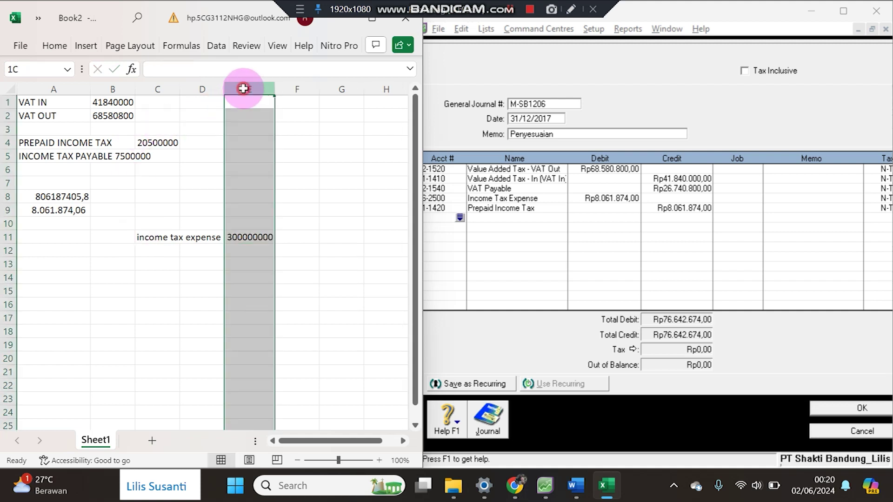
click(61, 46)
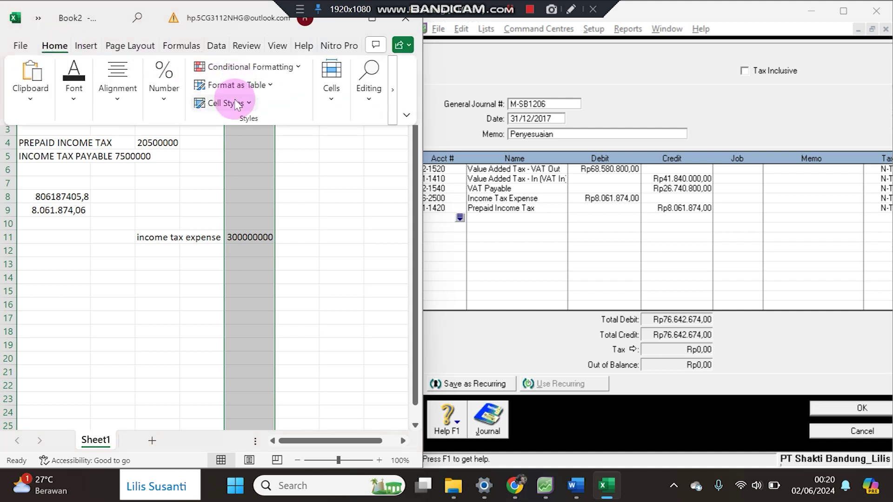
click(165, 93)
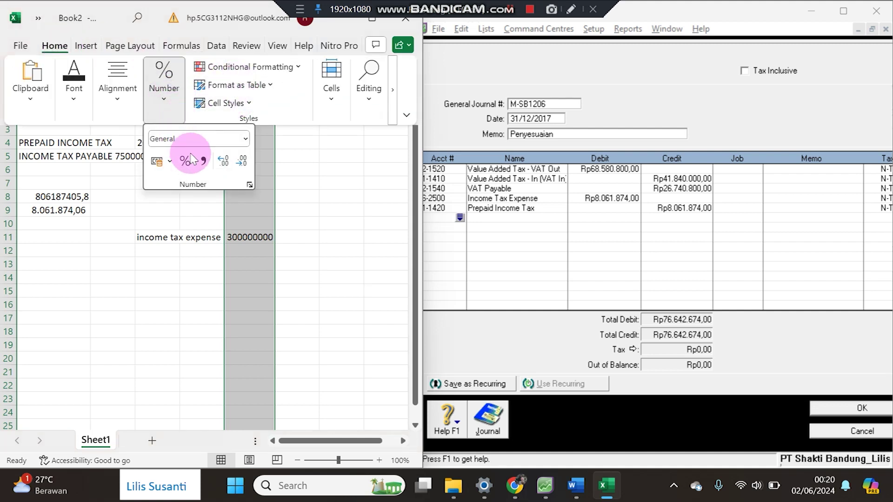
click(204, 161)
click(274, 239)
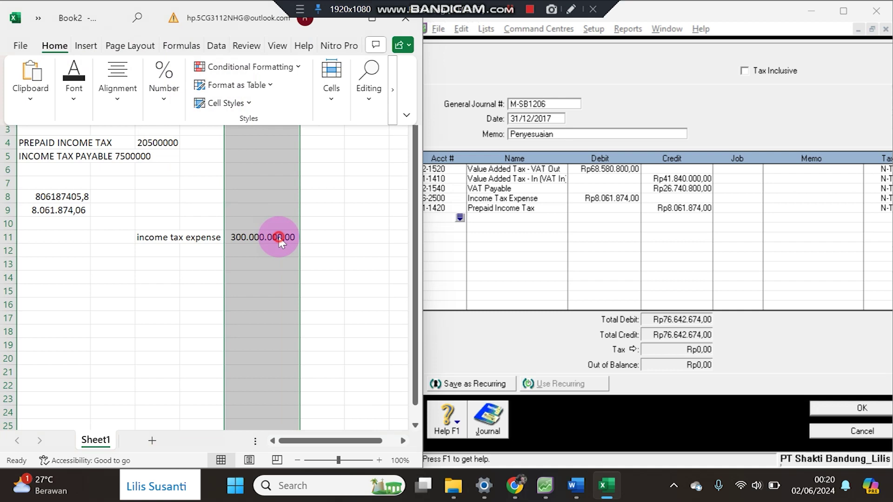
- Correct the income tax expense amount in cell E11 to 30000000
click(276, 239)
click(277, 238)
double_click(280, 237)
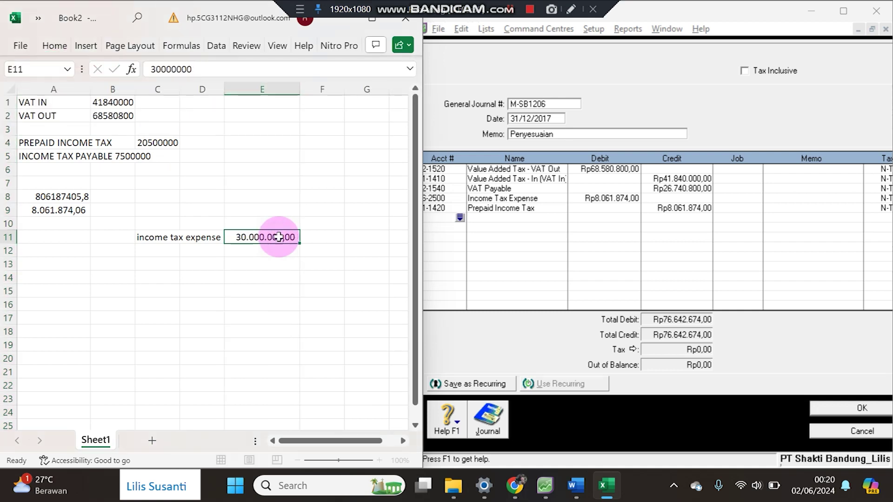
key(Return)
- Copy the PREPAID INCOME TAX label from A4 to D12 and link cell F12 to the amount in C4
click(31, 143)
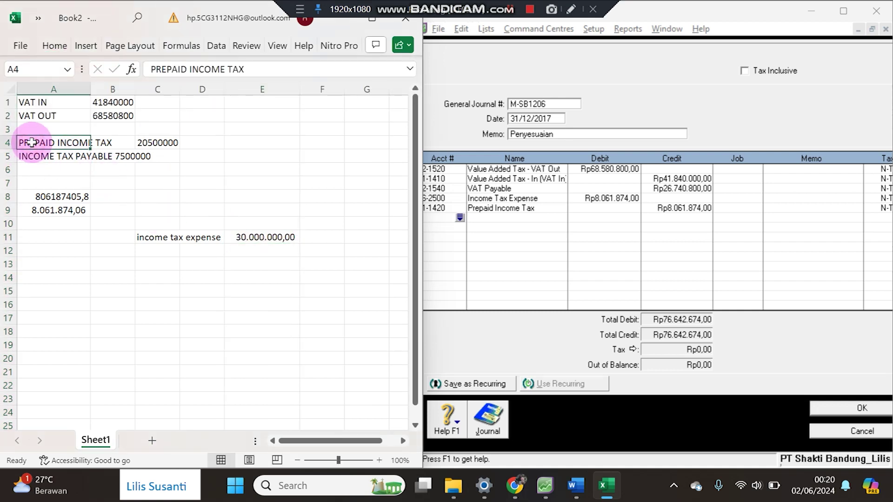
key(ctrl+c)
click(196, 253)
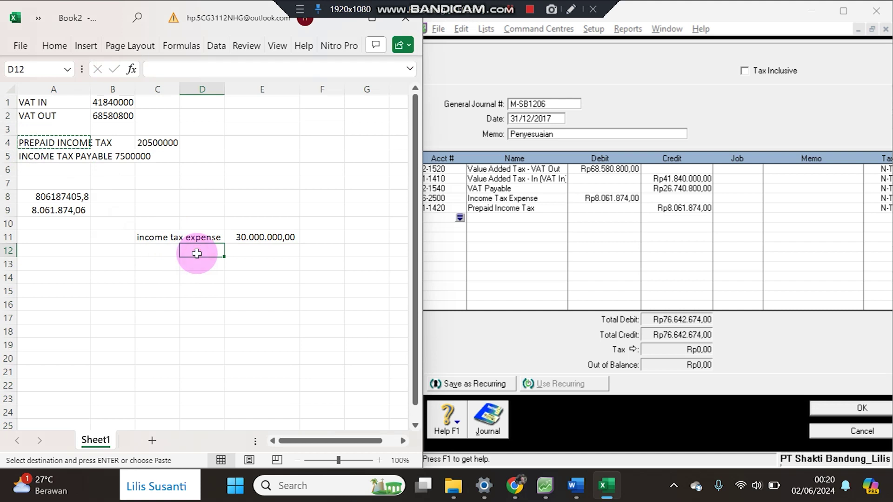
key(ctrl+v)
key(Right)
key(Right)
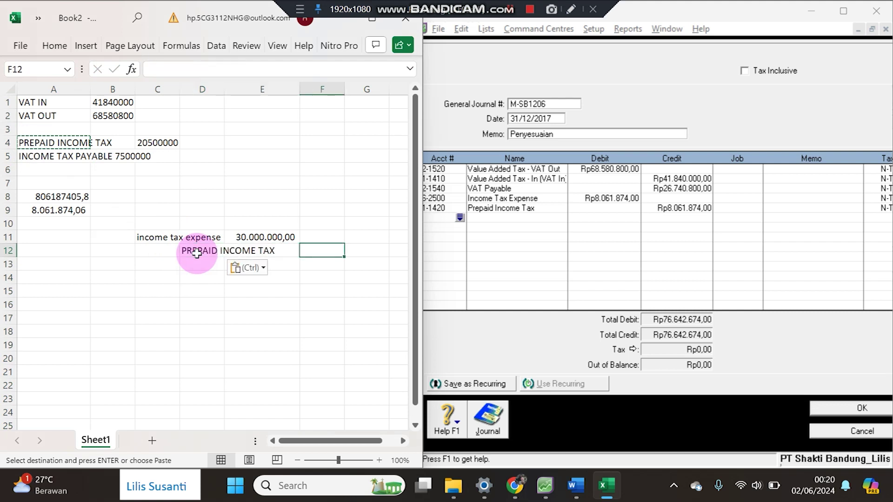
key(Escape)
text(=)
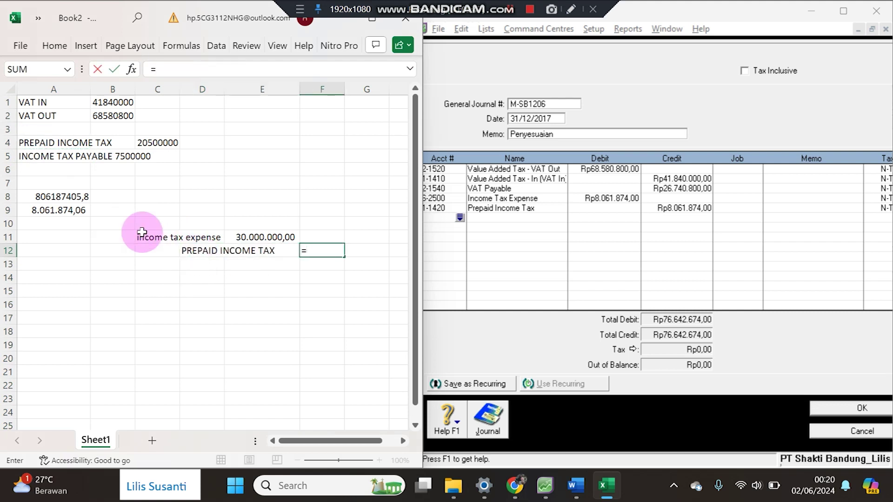
click(156, 144)
key(Return)
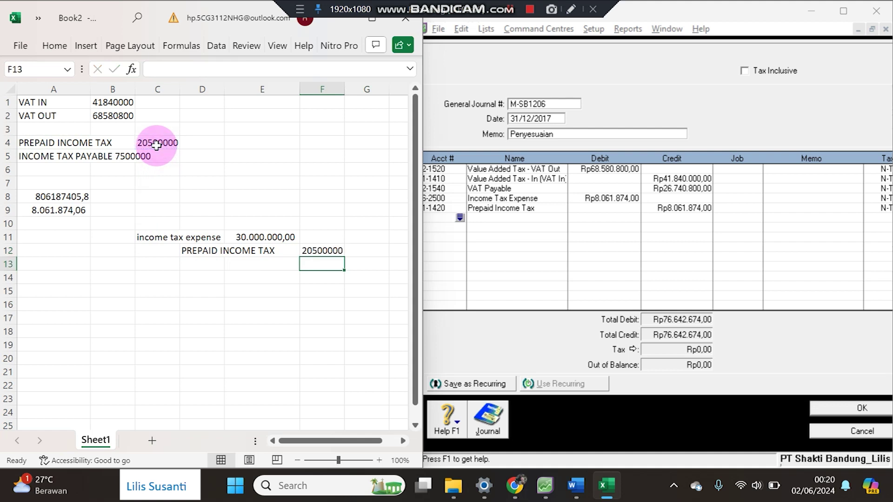
- Calculate income tax expense minus prepaid income tax in cell F13 with the formula =E11-F12
text(=)
key(Up)
key(Up)
key(Left)
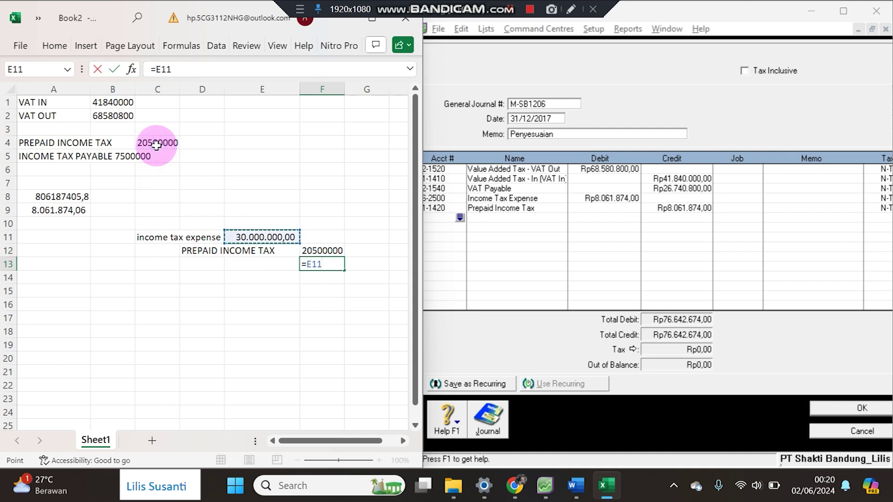
text(-)
key(Up)
key(Return)
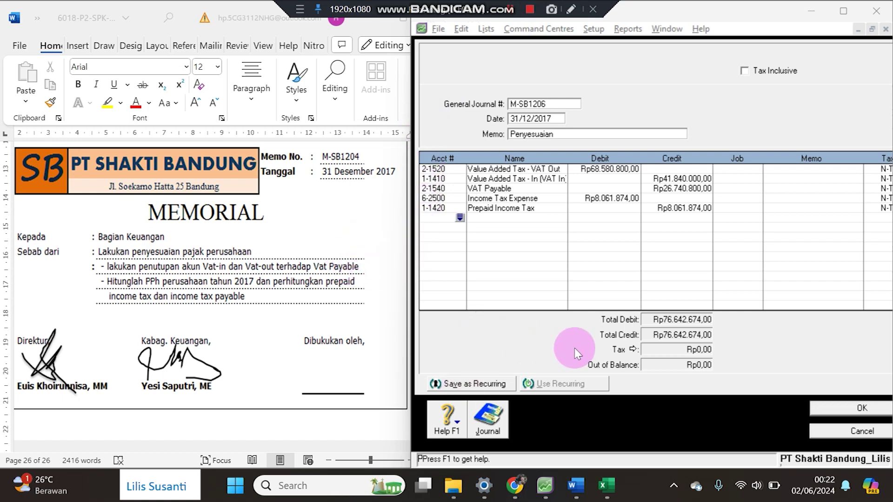
- Switch to MYOB, accept journal entry M-SB1206 and bring its last lines into view in the transaction journal
click(823, 408)
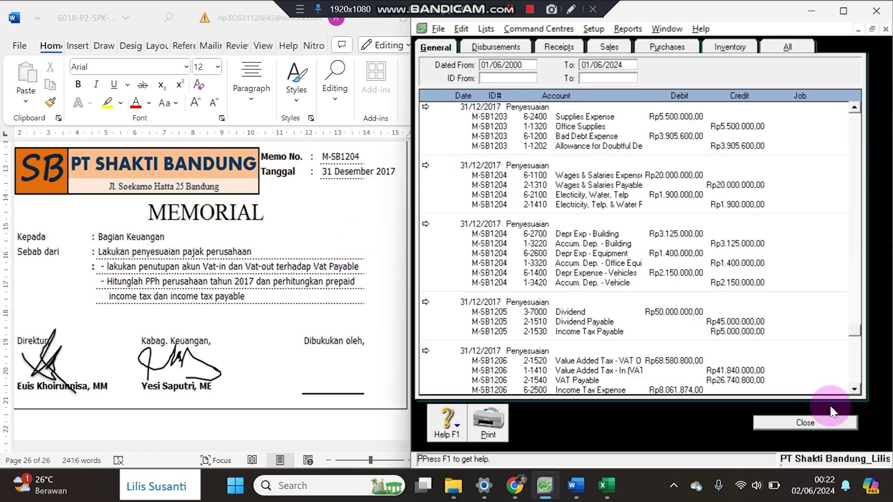
click(855, 389)
- Look through the last memorials in the Word document to check them against the recorded adjustment entries
click(365, 364)
drag(409, 400, 455, 419)
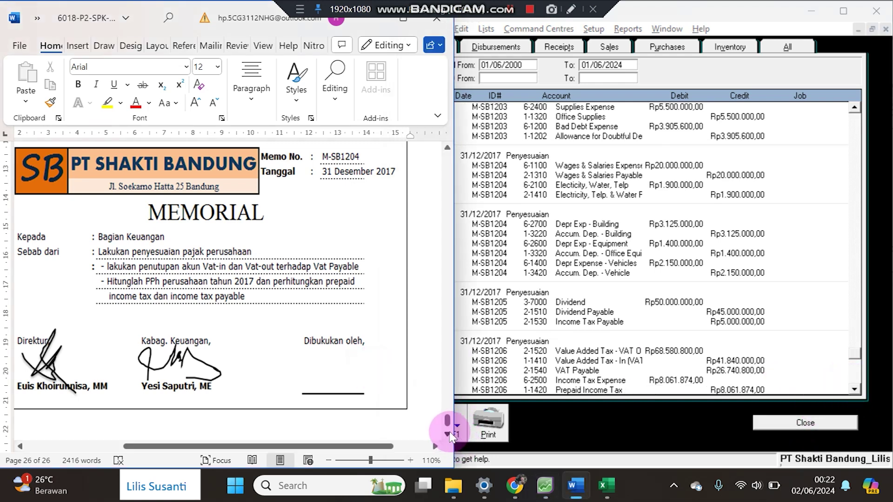
click(448, 434)
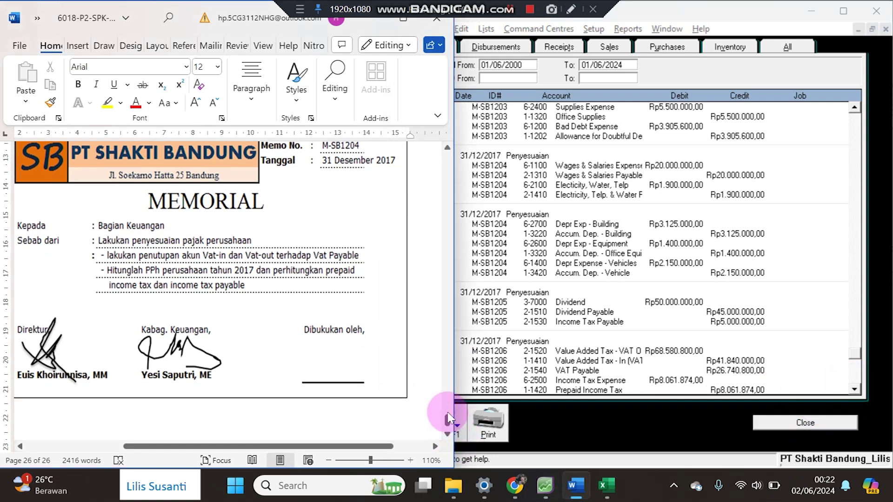
click(448, 409)
click(447, 409)
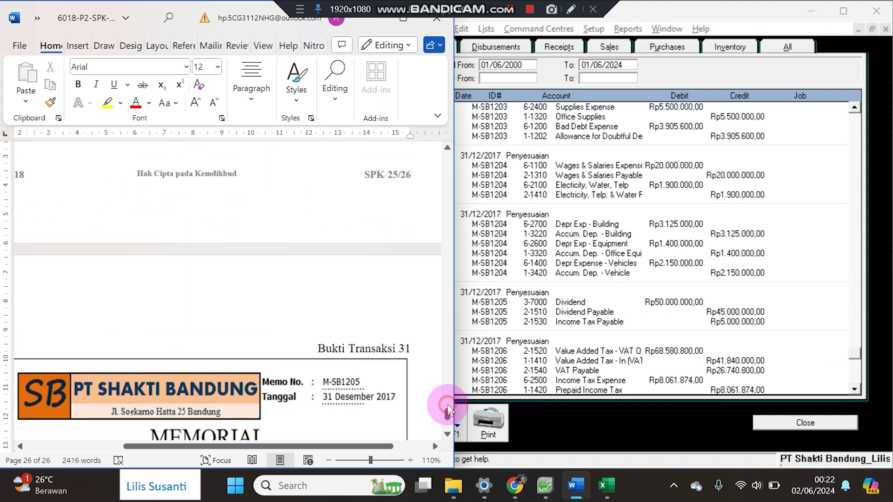
click(447, 434)
drag(448, 434, 448, 434)
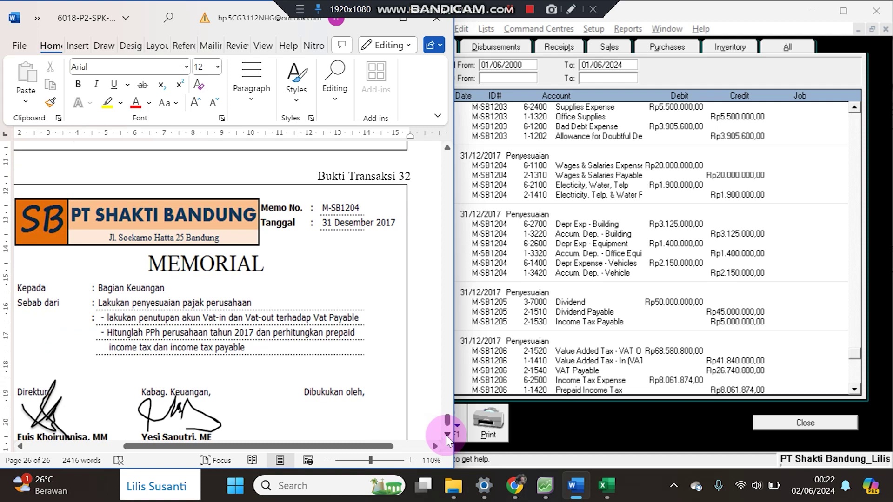
- Leave the MYOB transaction journal and display the Standard Balance Sheet report for December, as of 31/12/2017
click(798, 424)
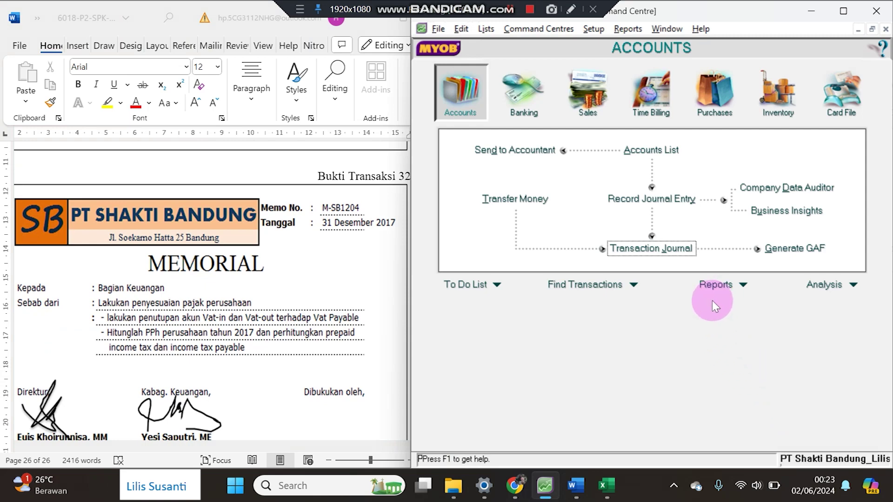
click(711, 285)
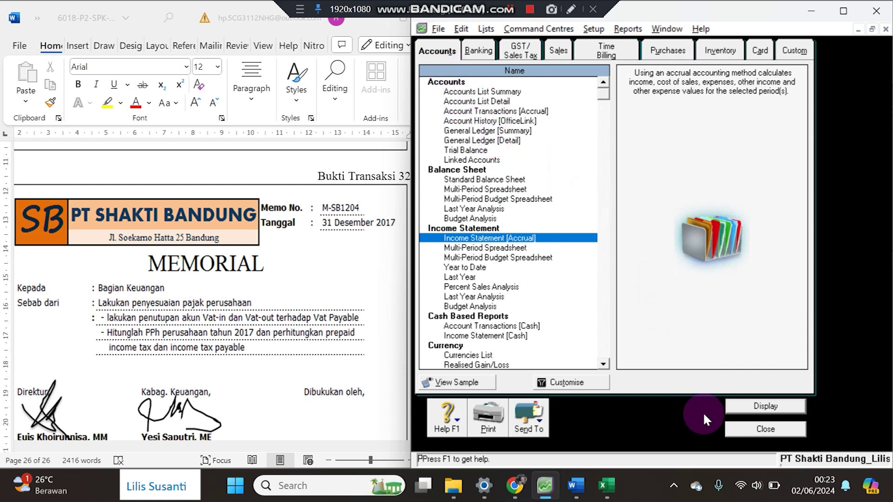
click(772, 428)
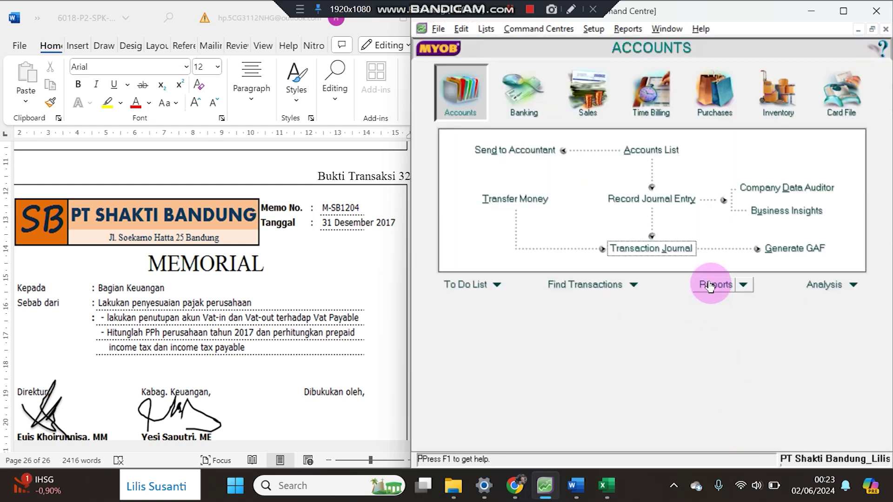
click(710, 285)
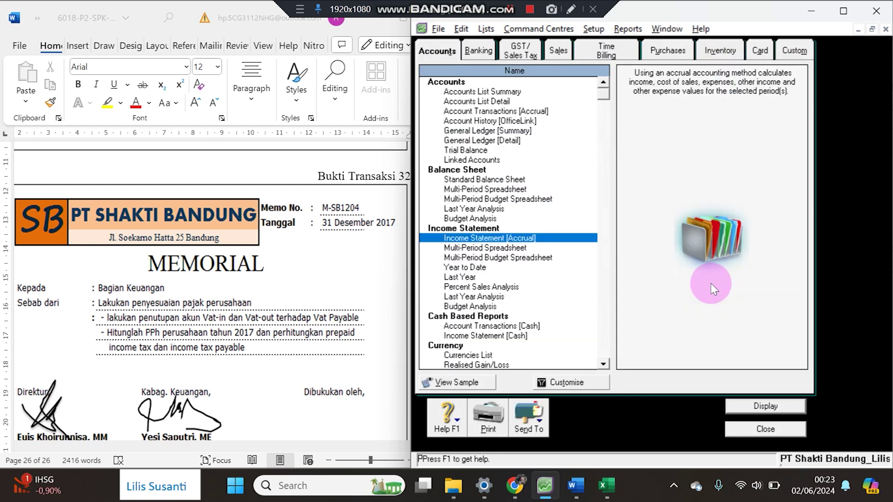
click(486, 182)
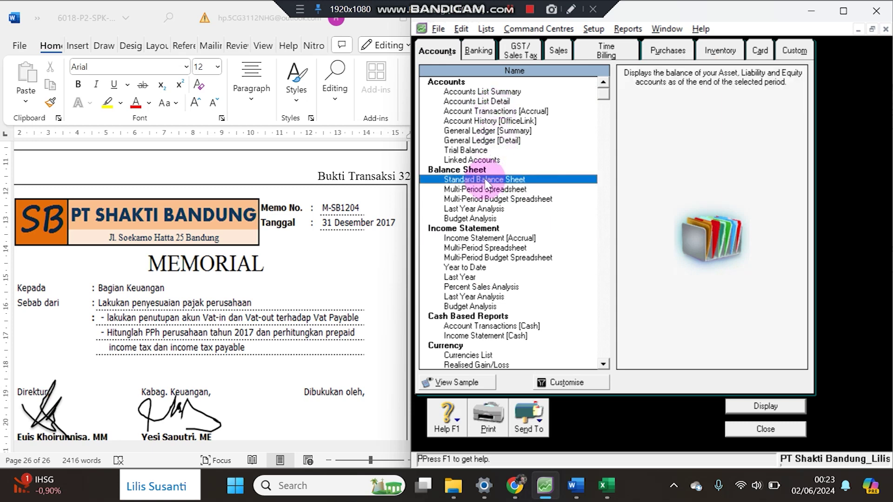
double_click(486, 181)
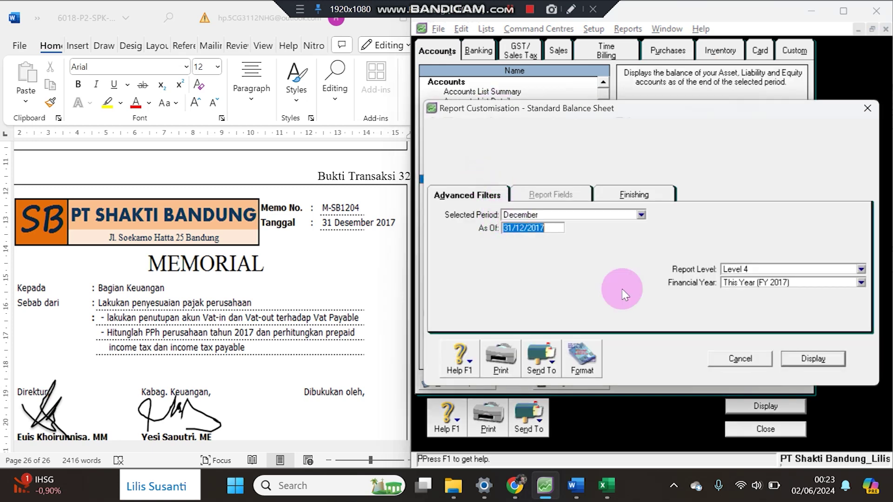
click(812, 359)
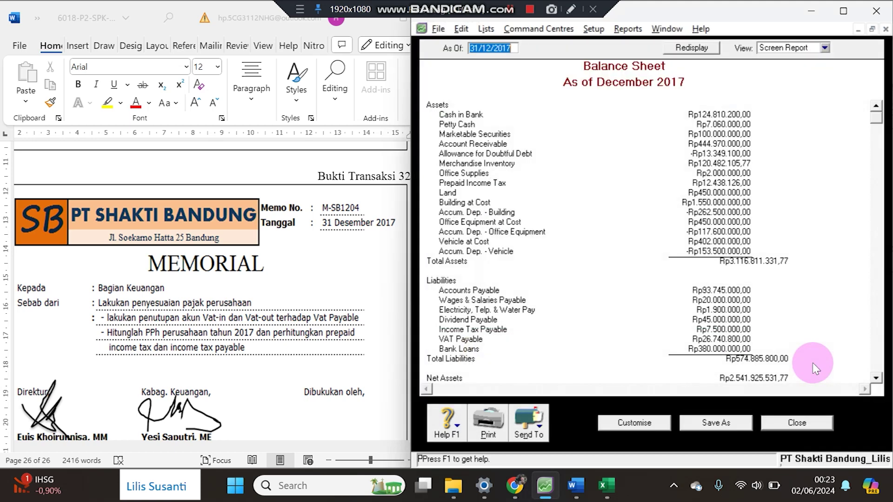
- Export the balance sheet as a PDF, adding an underscore and the preparer's first name to Standard Balance Sheet, and close the report
click(543, 431)
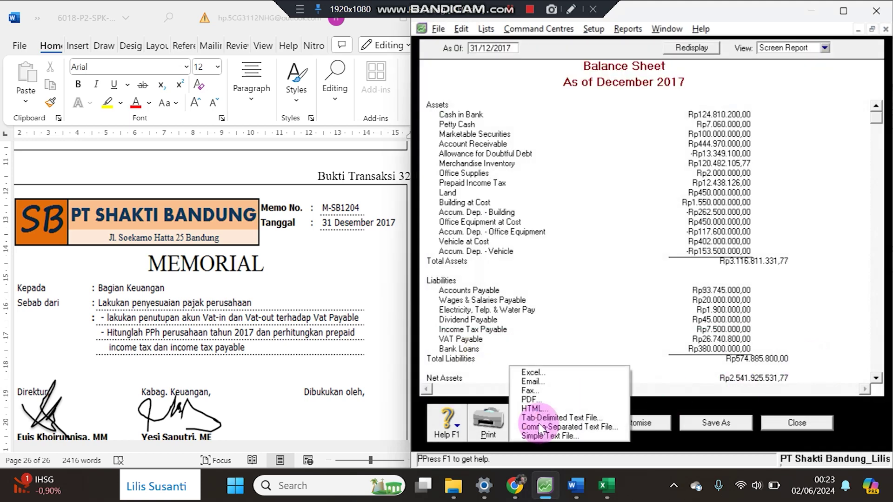
click(549, 399)
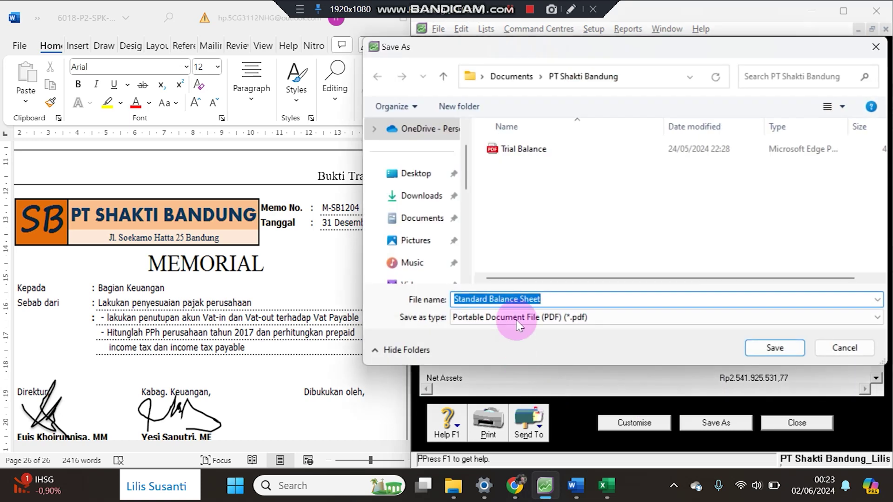
click(554, 300)
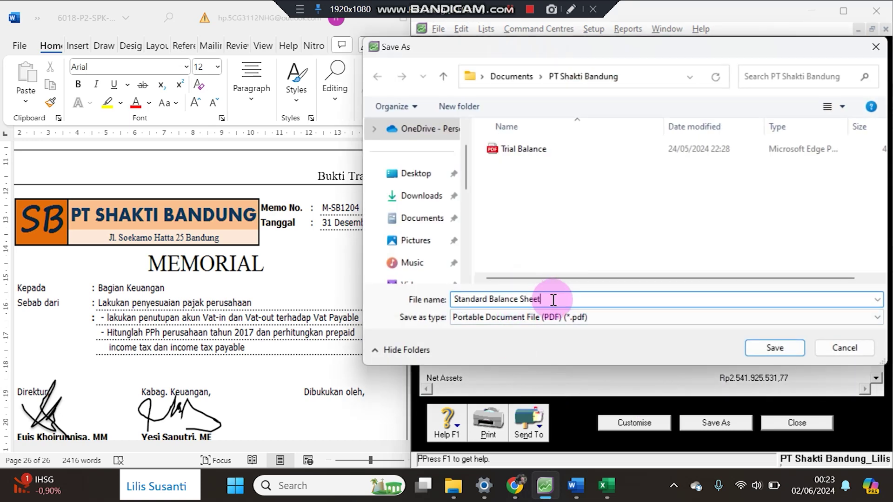
text(_lilis)
key(Return)
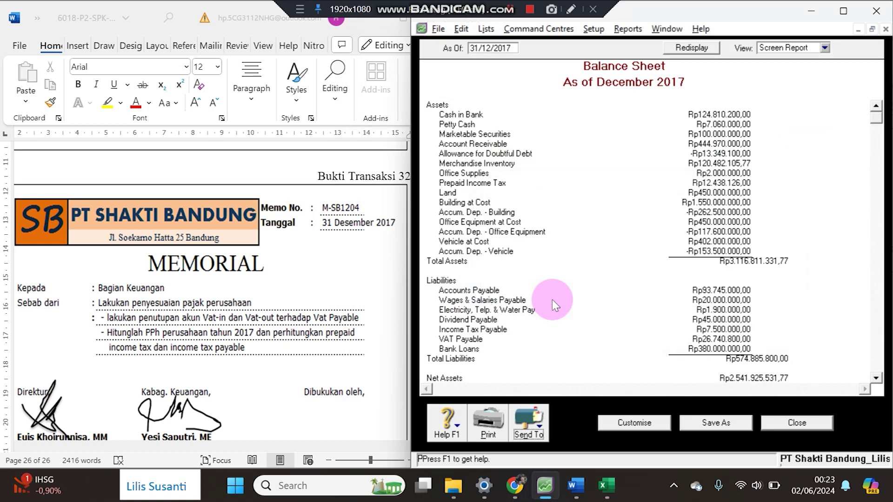
key(Escape)
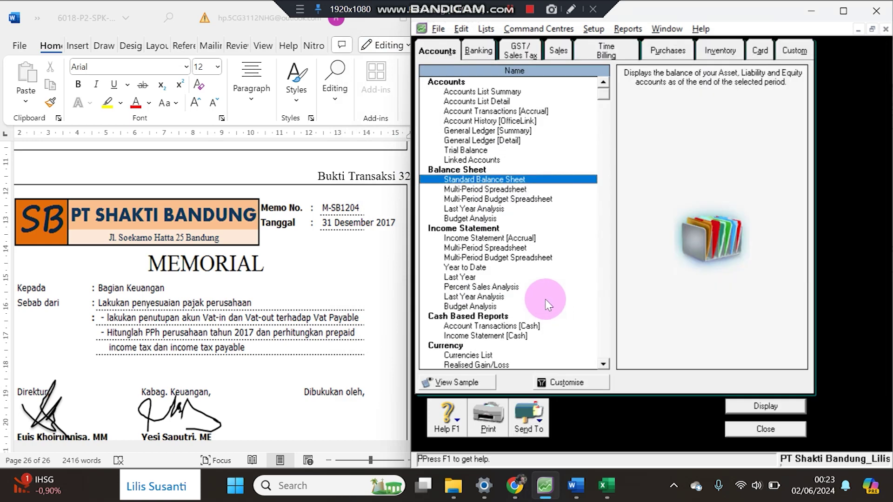
- Open the Income Statement [Accrual] report
double_click(502, 239)
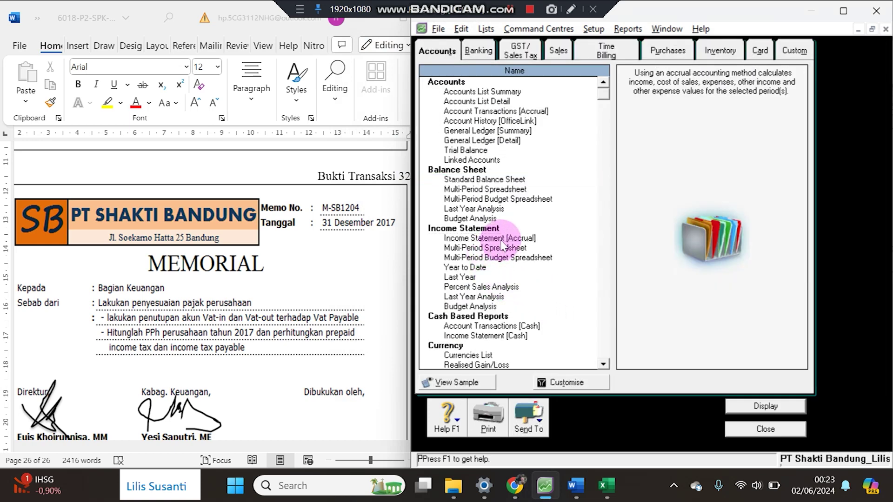